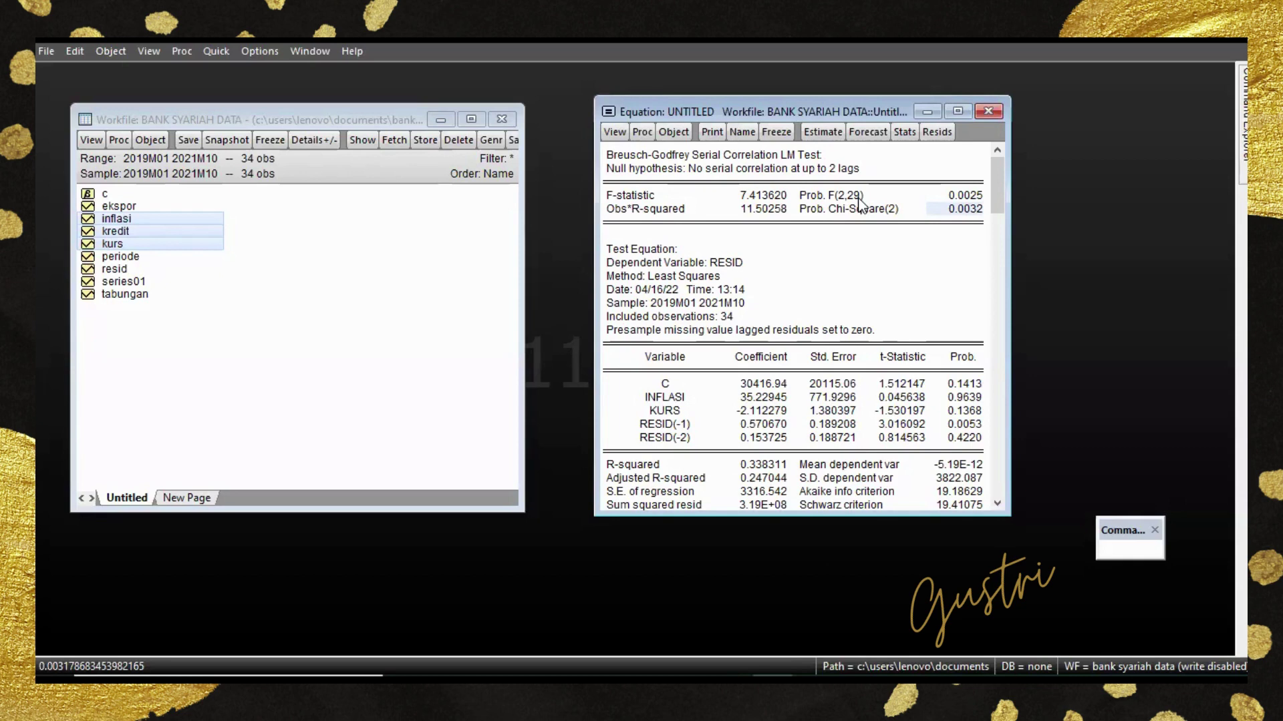
# Reopen the equation's specification and change the dependent variable to LOG(kredit).
pyautogui.click(825, 130)
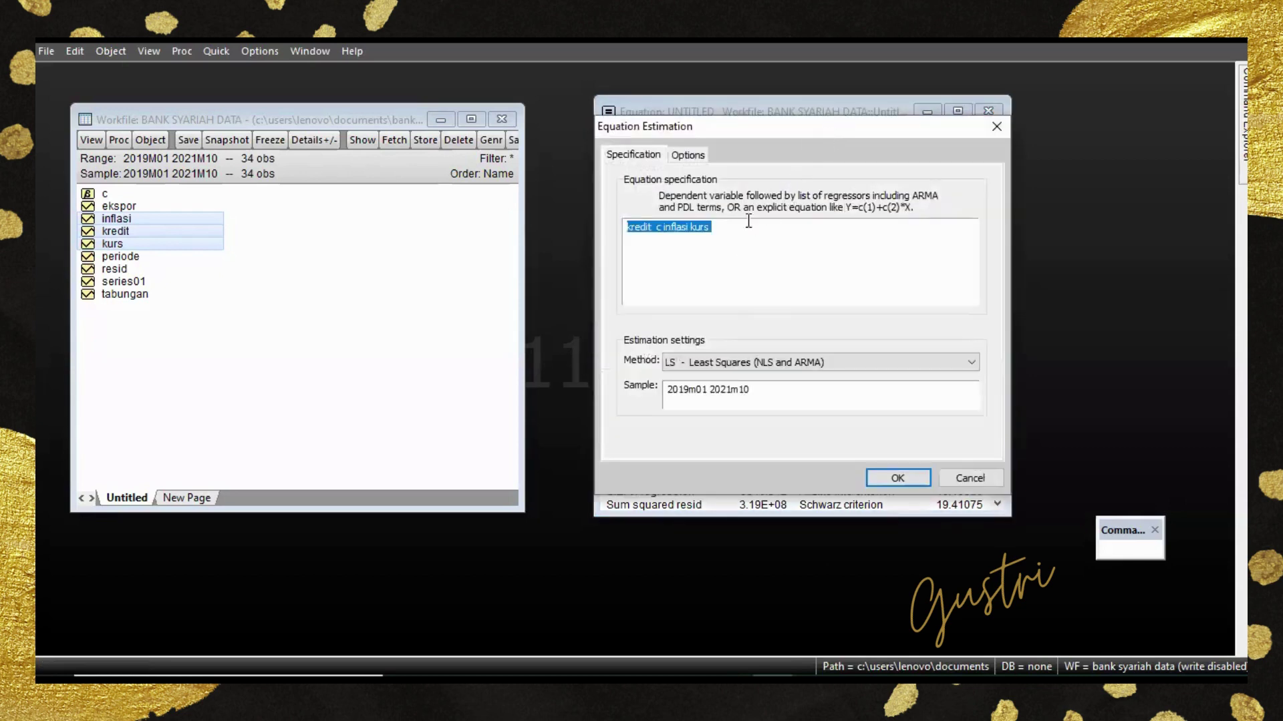
pyautogui.click(752, 227)
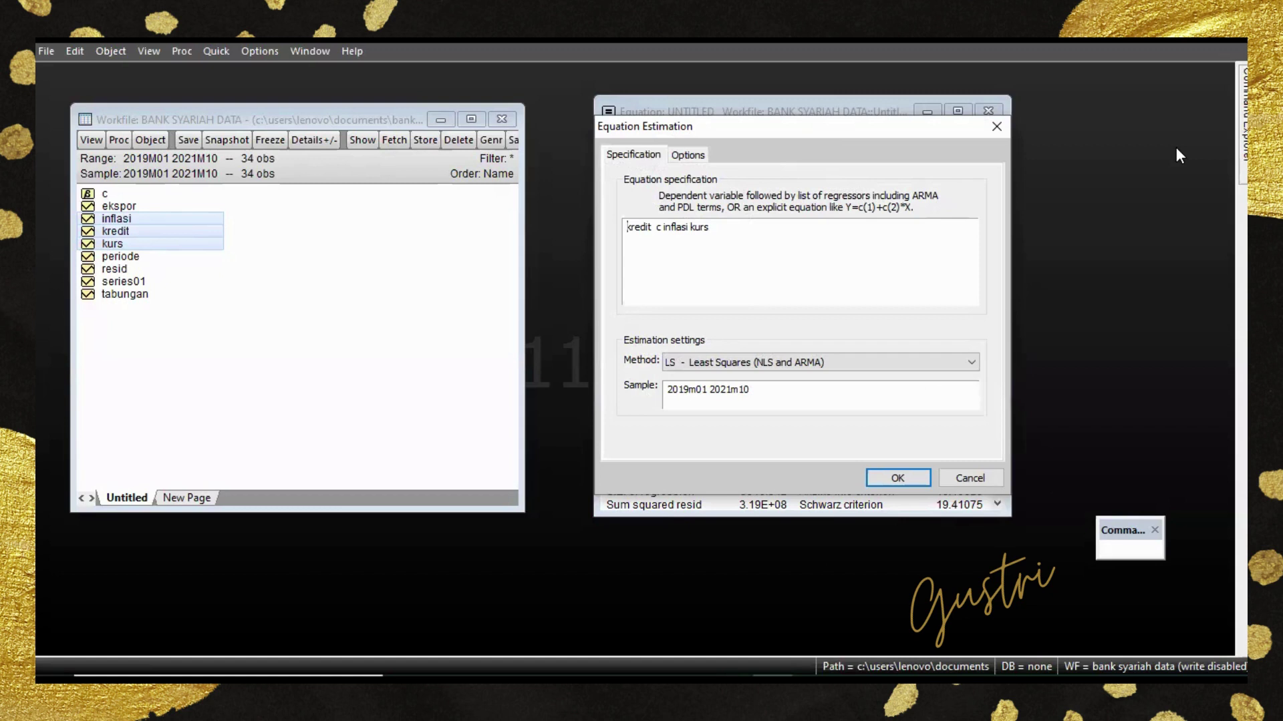
pyautogui.write('LOG(')
pyautogui.press('Right')
pyautogui.press('Right')
pyautogui.press('Right')
pyautogui.write(')')
# Change the first regressor after the constant to LOG(inflasi) in the equation specification.
pyautogui.press('Right')
pyautogui.press('Right')
pyautogui.write('LOG(')
pyautogui.press('Right')
pyautogui.press('Right')
pyautogui.press('Right')
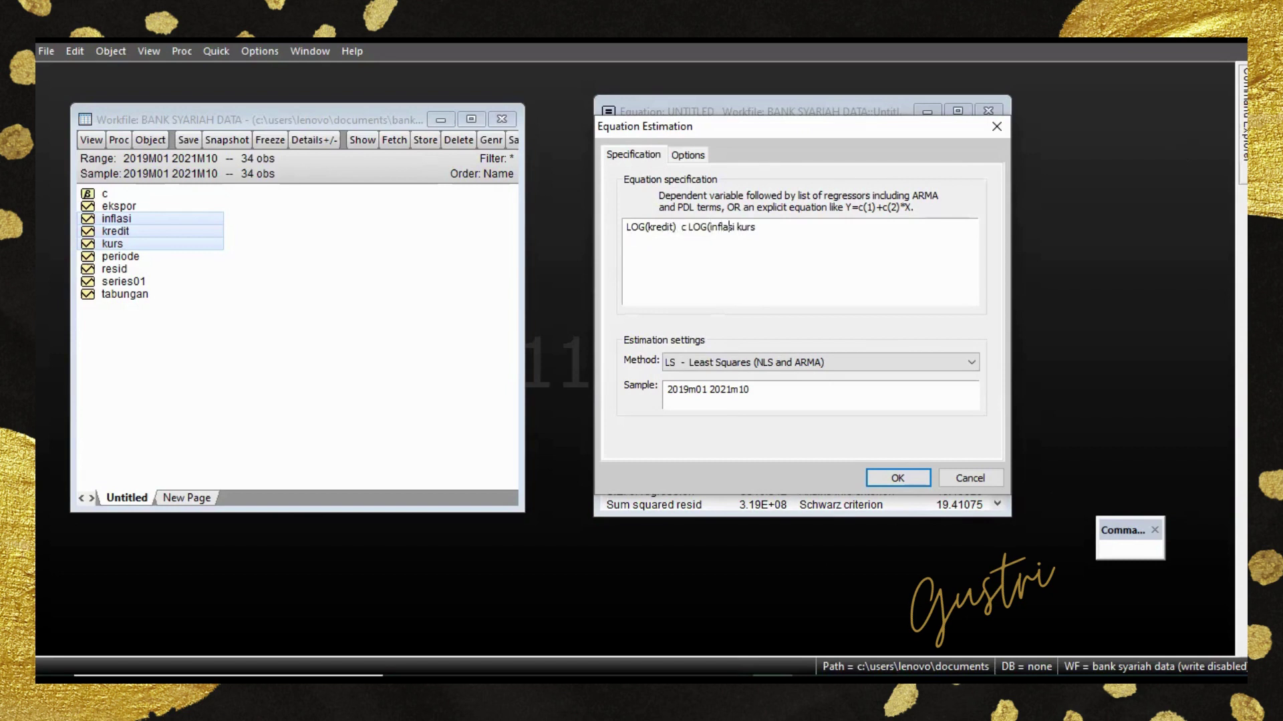
pyautogui.press('Right')
pyautogui.write(')')
# Change the last regressor to LOG(kurs) and estimate the log equation by least squares.
pyautogui.press('Right')
pyautogui.write('LOG(')
pyautogui.press('Right')
pyautogui.press('Right')
pyautogui.press('Right')
pyautogui.press('Right')
pyautogui.write(')')
pyautogui.click(910, 475)
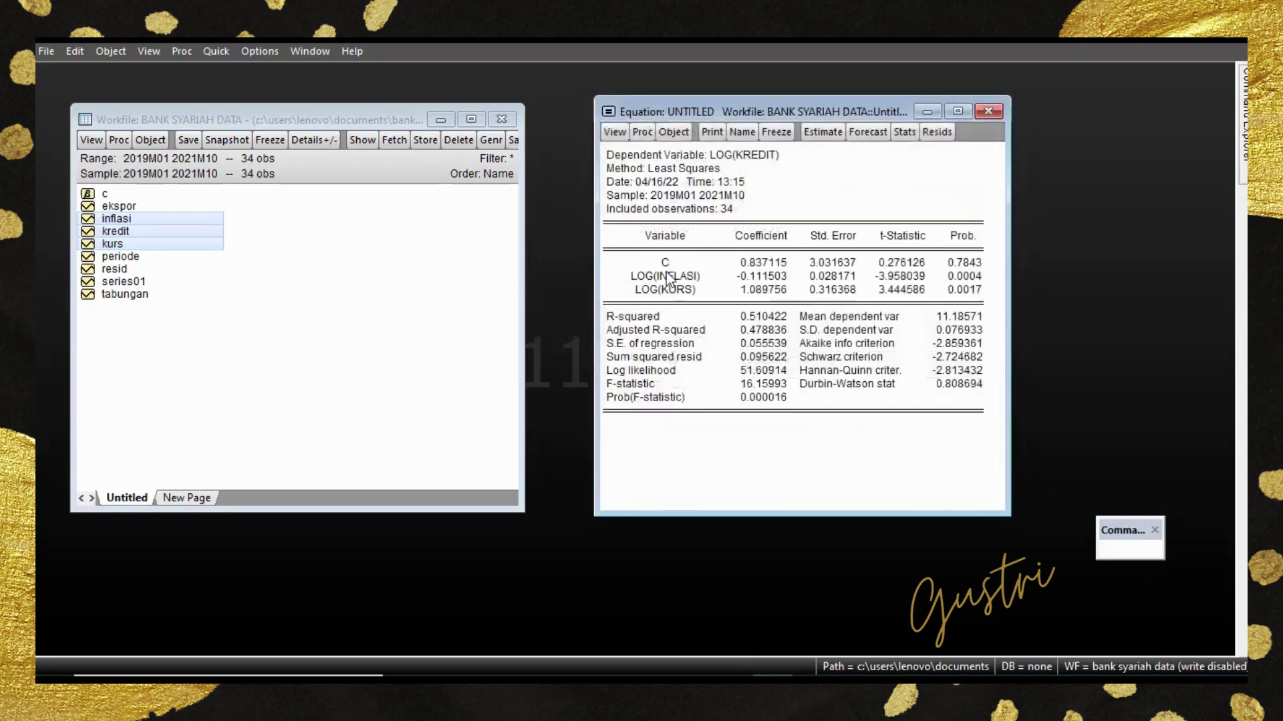
# Run the Serial Correlation LM Test with 2 lags on the log equation and check its Chi-Square probability.
pyautogui.click(616, 134)
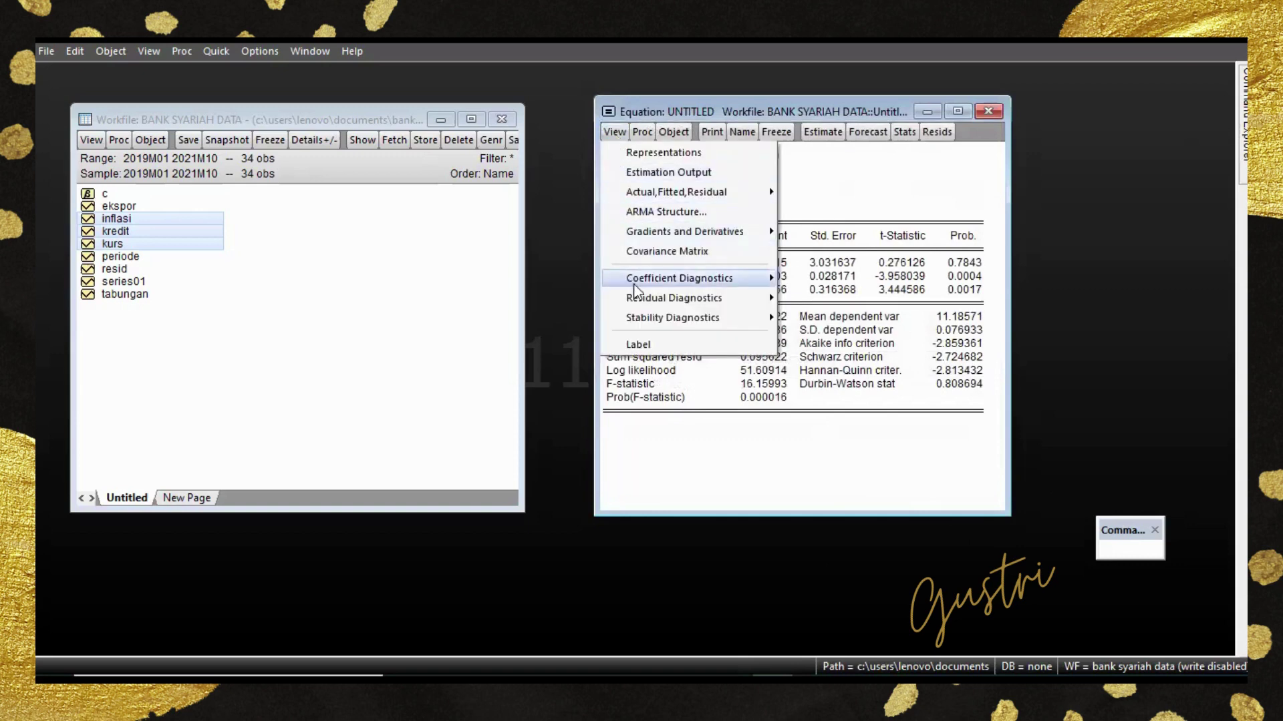
pyautogui.moveTo(741, 298)
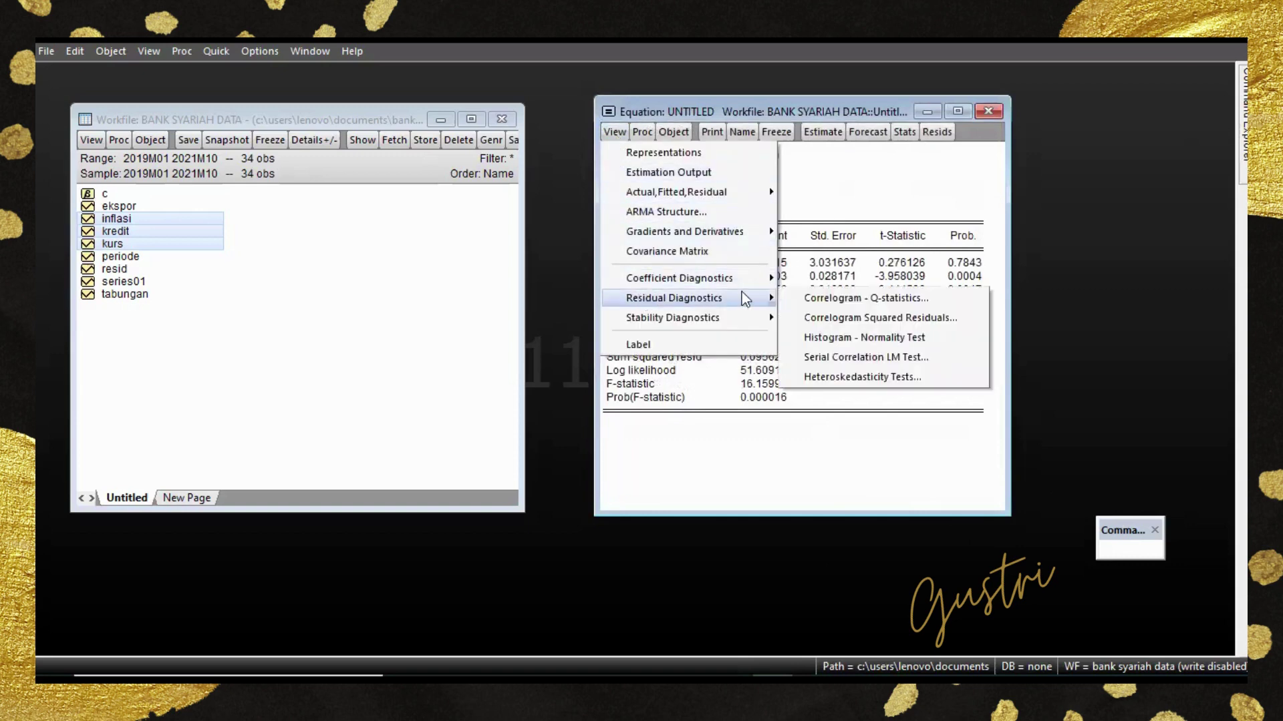
pyautogui.click(872, 363)
pyautogui.click(755, 349)
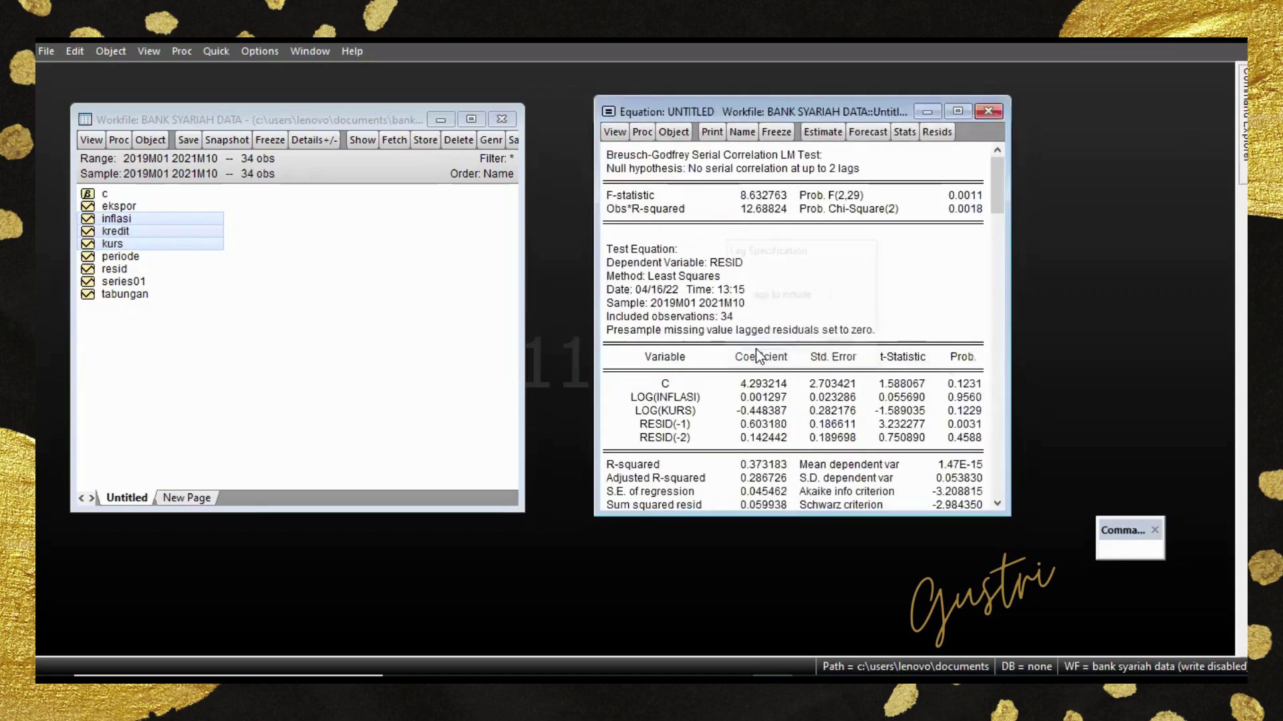
pyautogui.click(965, 210)
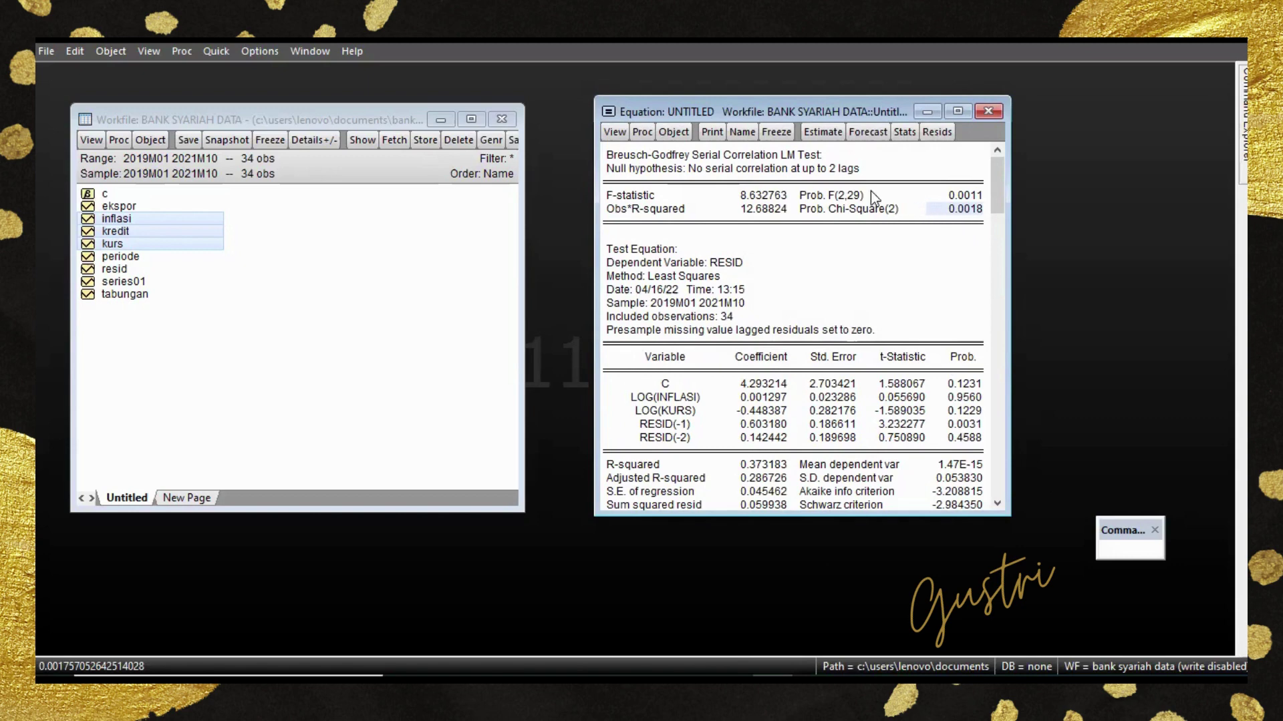
# Reopen the equation's specification and replace the log of kredit with its first difference, D(kredit).
pyautogui.click(832, 134)
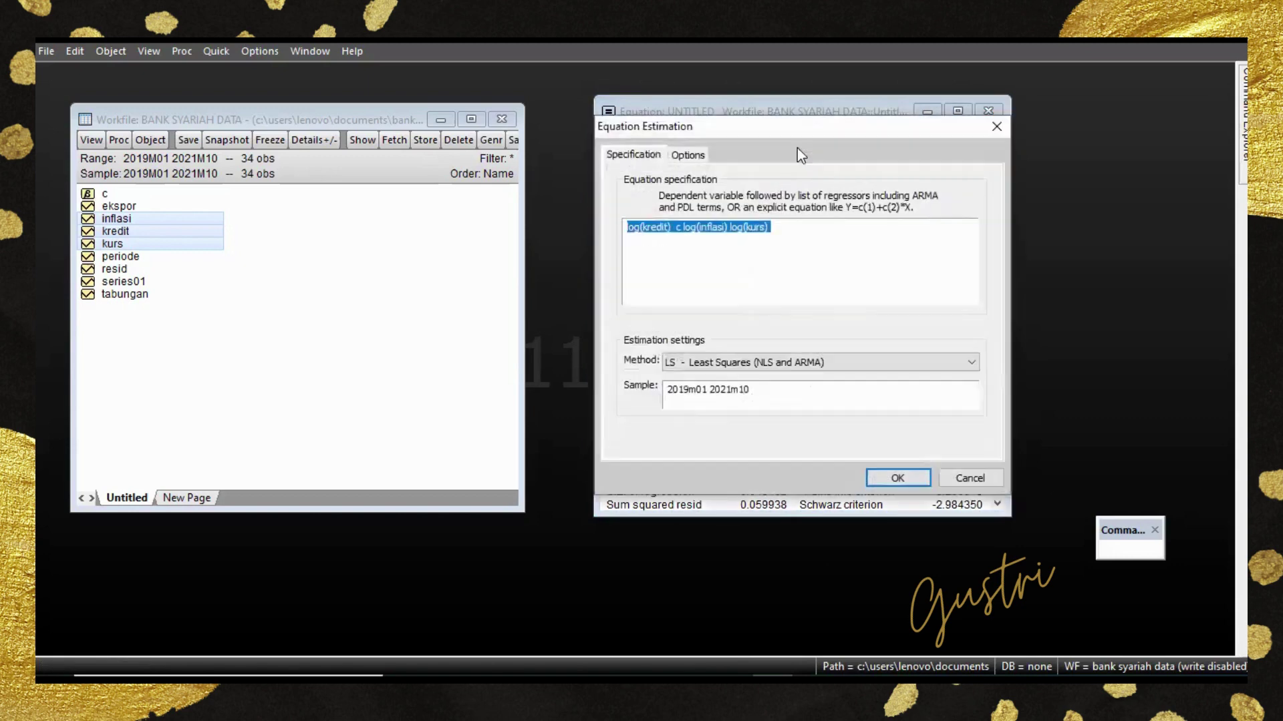
pyautogui.click(646, 230)
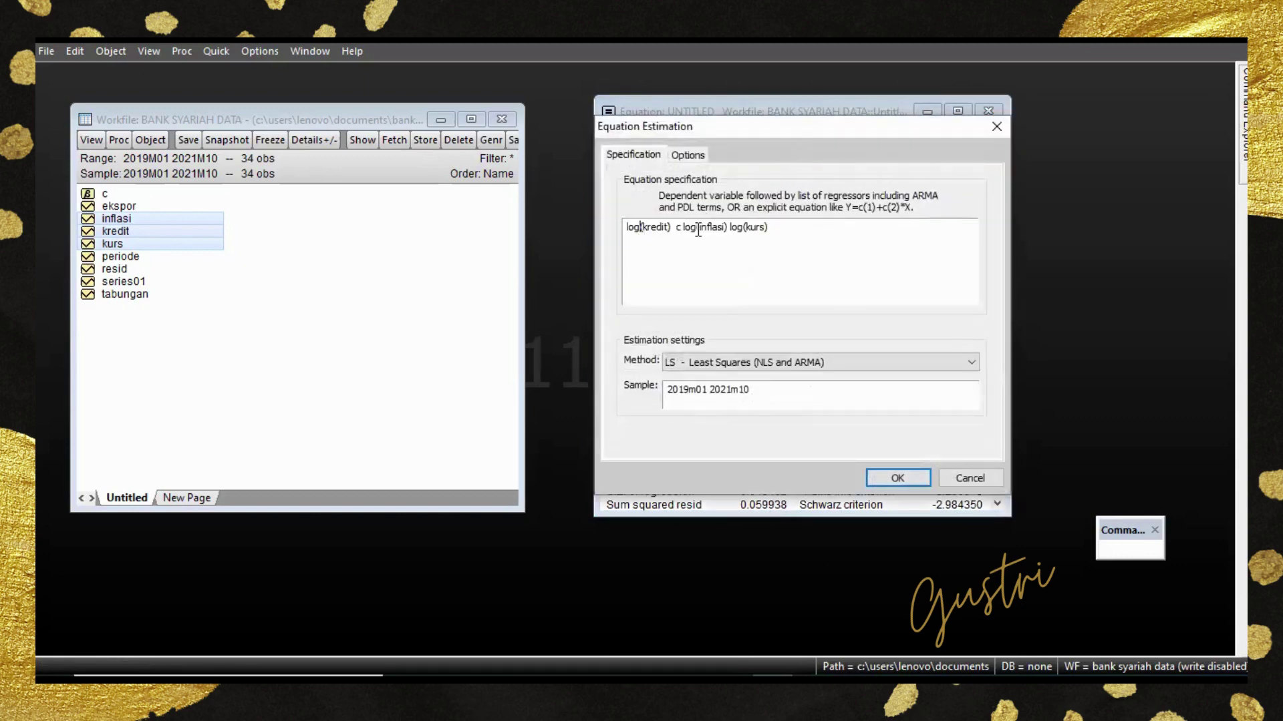
pyautogui.click(637, 227)
pyautogui.press('BackSpace')
pyautogui.press('BackSpace')
pyautogui.press('BackSpace')
pyautogui.write('D')
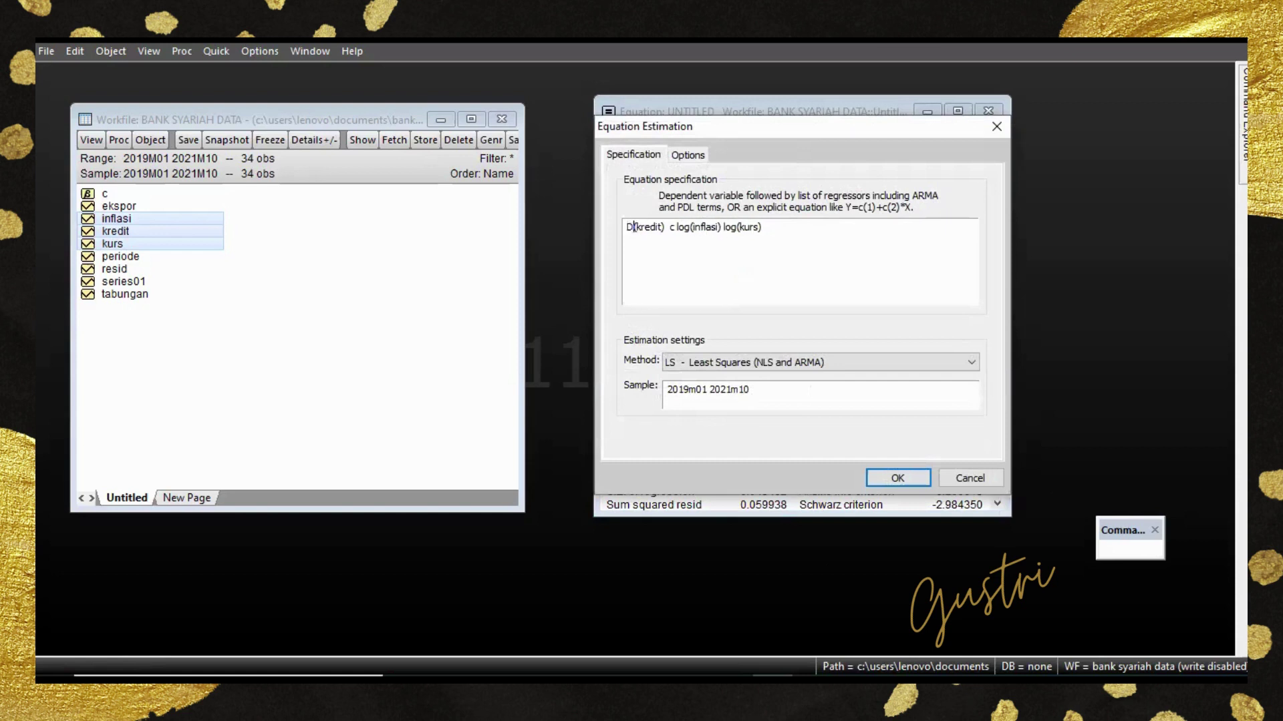
# Replace the log of inflasi with its first difference, D(inflasi), in the specification.
pyautogui.click(677, 227)
pyautogui.press('Delete')
pyautogui.press('Delete')
pyautogui.press('Delete')
pyautogui.write('D')
# Replace the log of kurs with D(kurs) and estimate the first-difference equation by least squares.
pyautogui.click(717, 227)
pyautogui.press('Delete')
pyautogui.press('Delete')
pyautogui.press('Delete')
pyautogui.write('D')
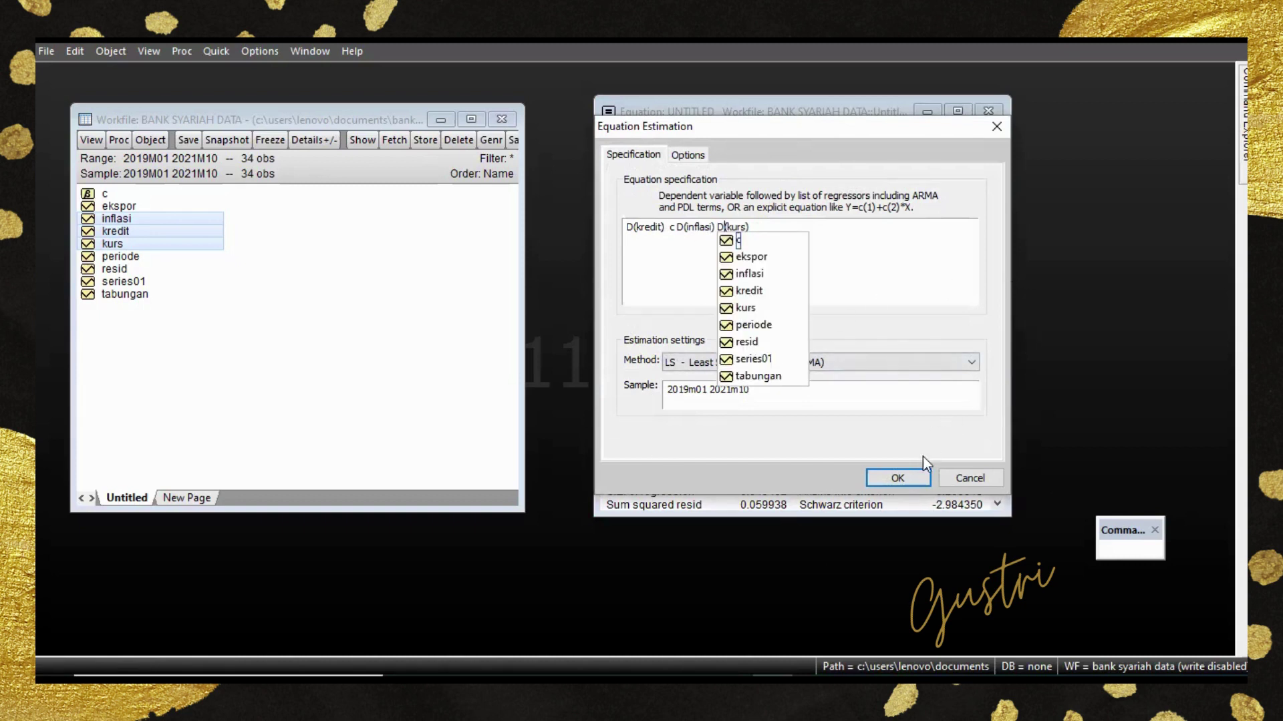
pyautogui.click(908, 478)
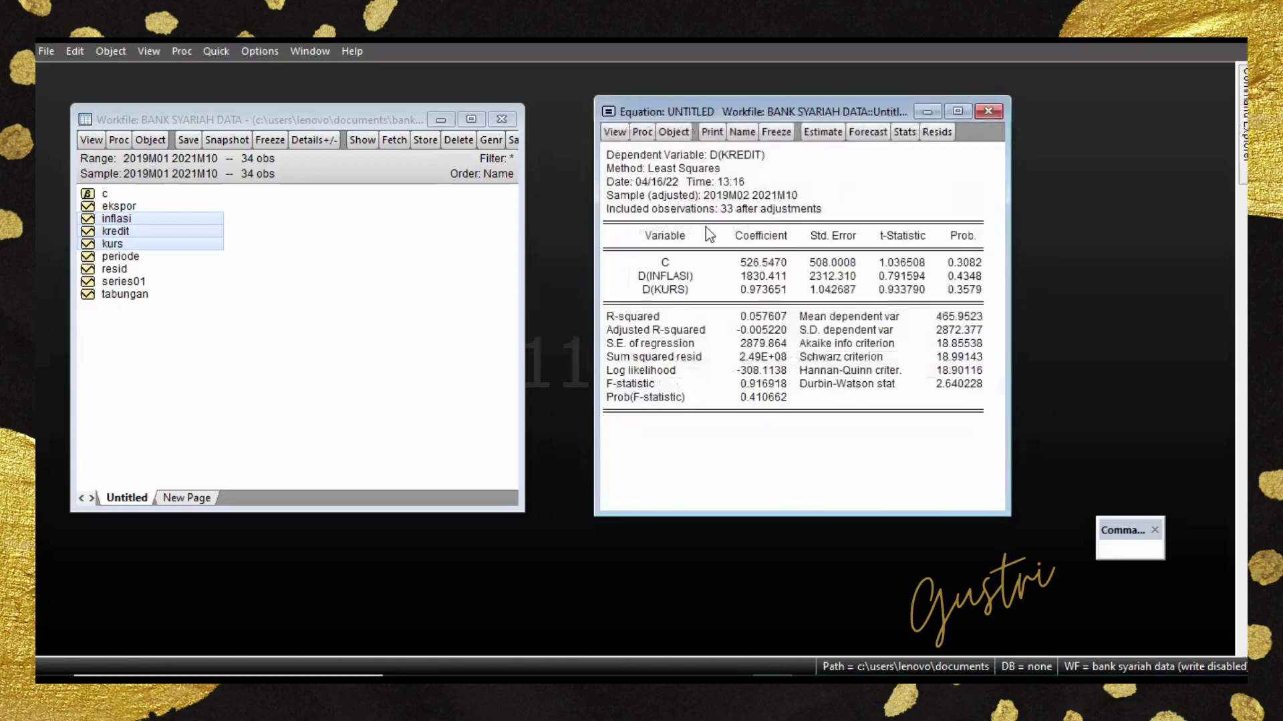
# Run the Serial Correlation LM Test with 2 lags on the first-difference equation and check its Chi-Square probability.
pyautogui.click(611, 132)
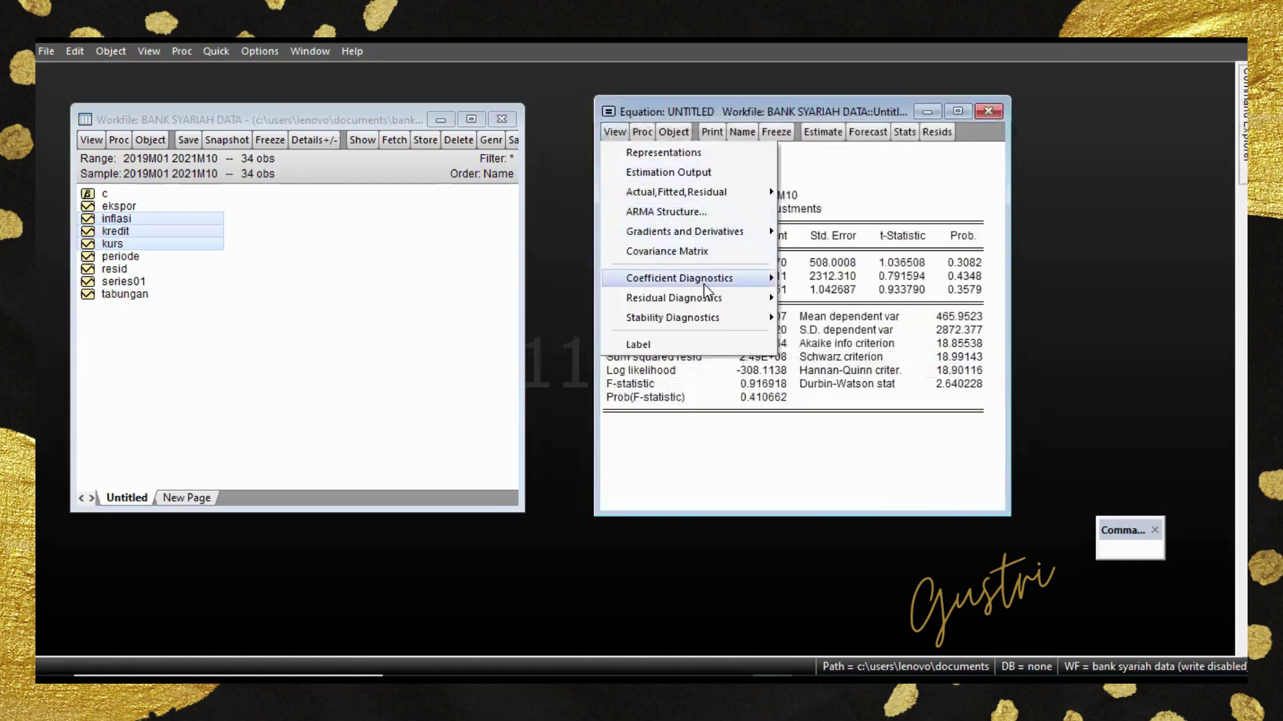
pyautogui.moveTo(712, 299)
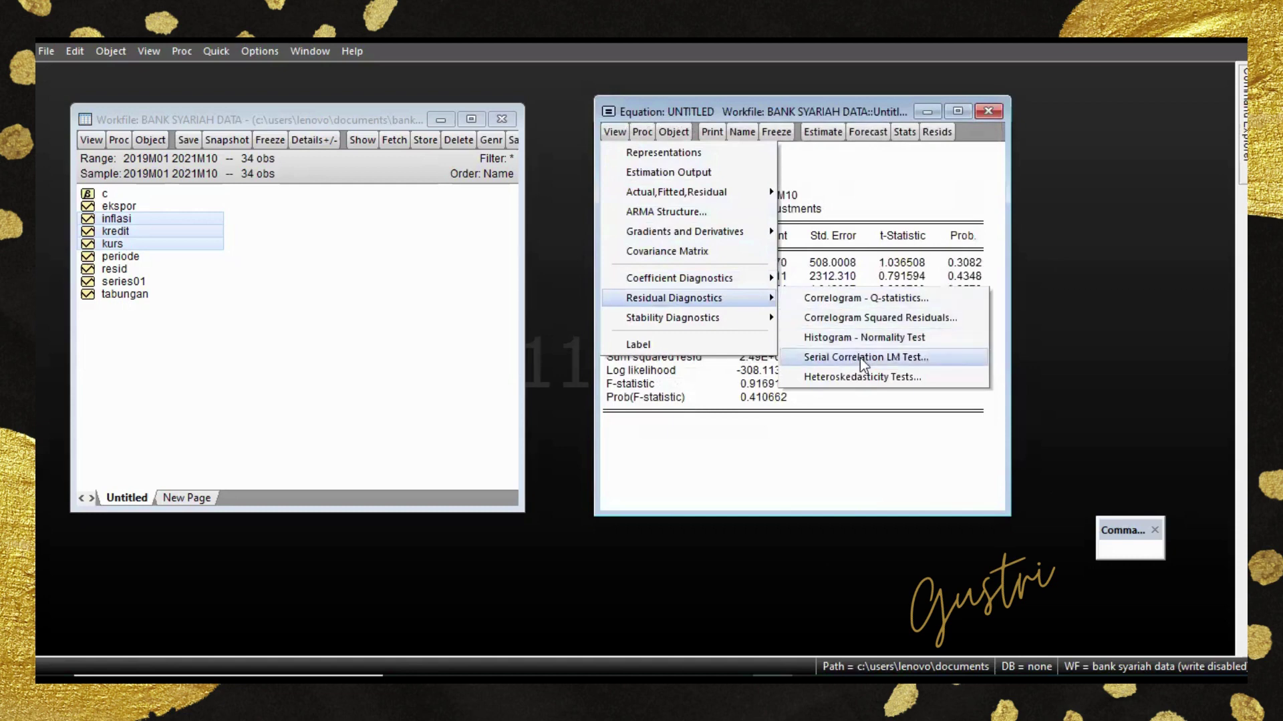
pyautogui.click(832, 359)
pyautogui.click(765, 343)
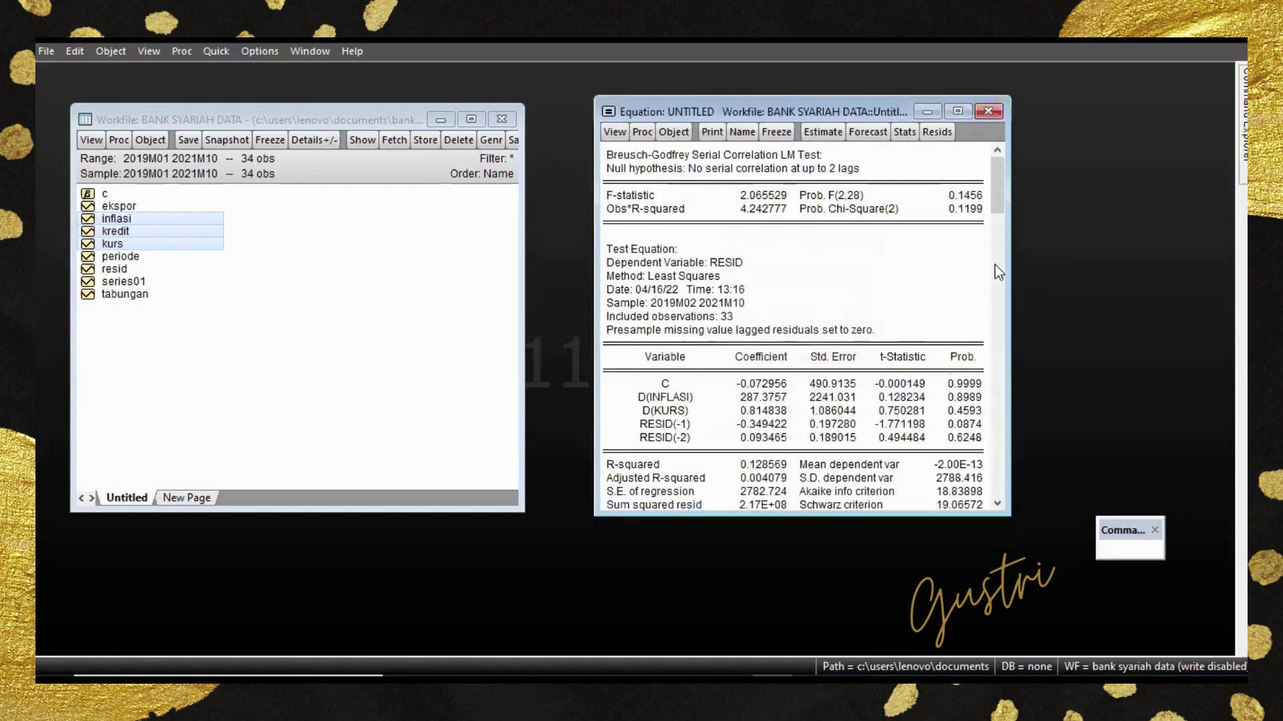
pyautogui.click(960, 210)
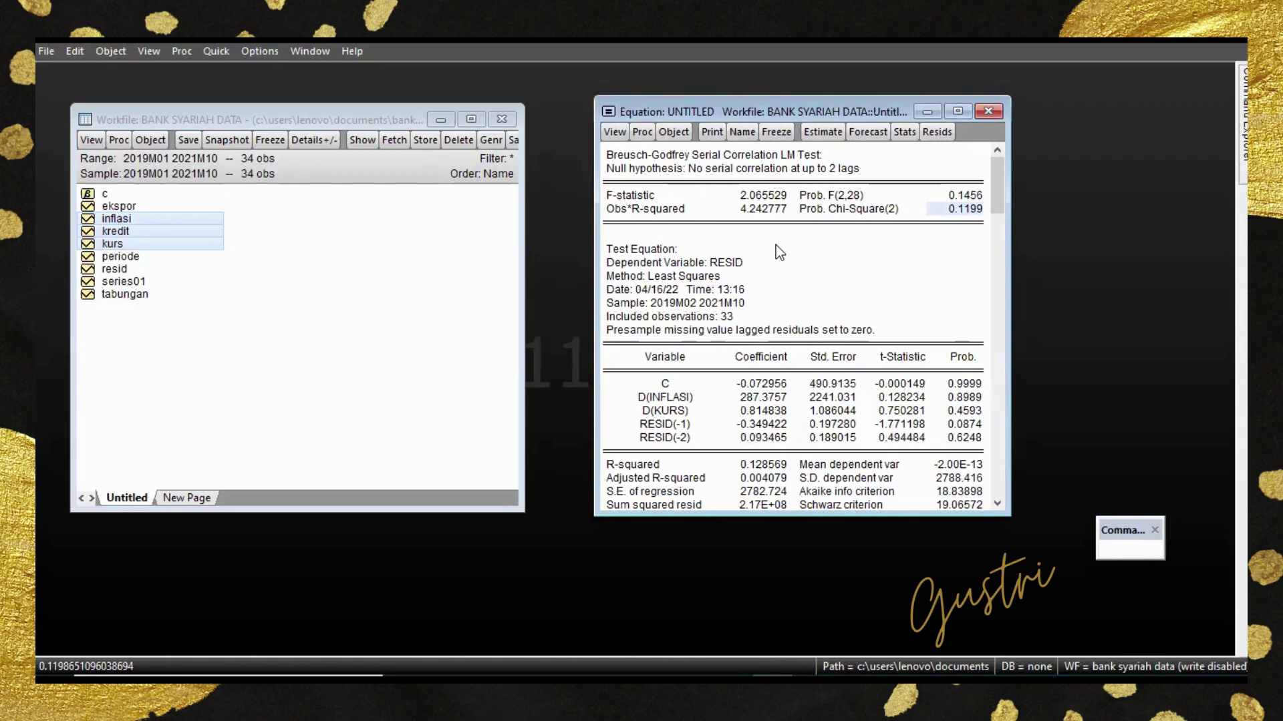
# Return to the estimation output and review the D(INFLASI) and D(KURS) regressors and the dependent variable D(KREDIT).
pyautogui.click(614, 132)
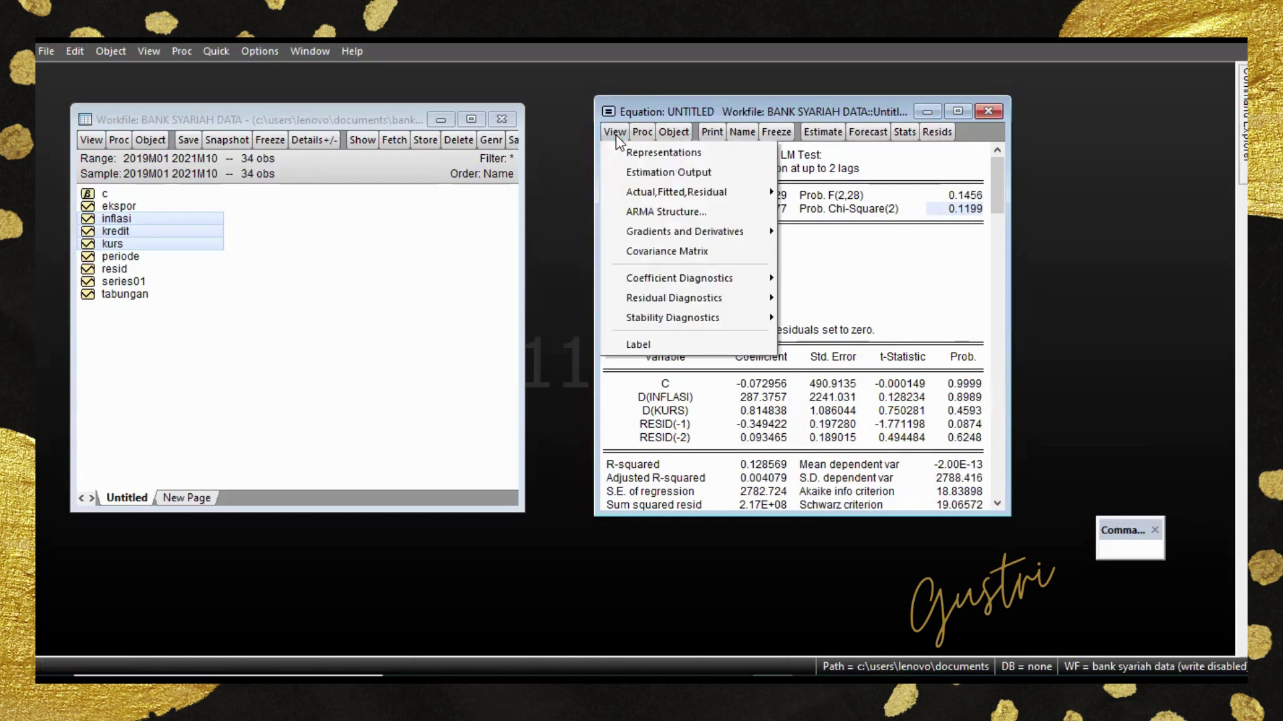
pyautogui.click(656, 174)
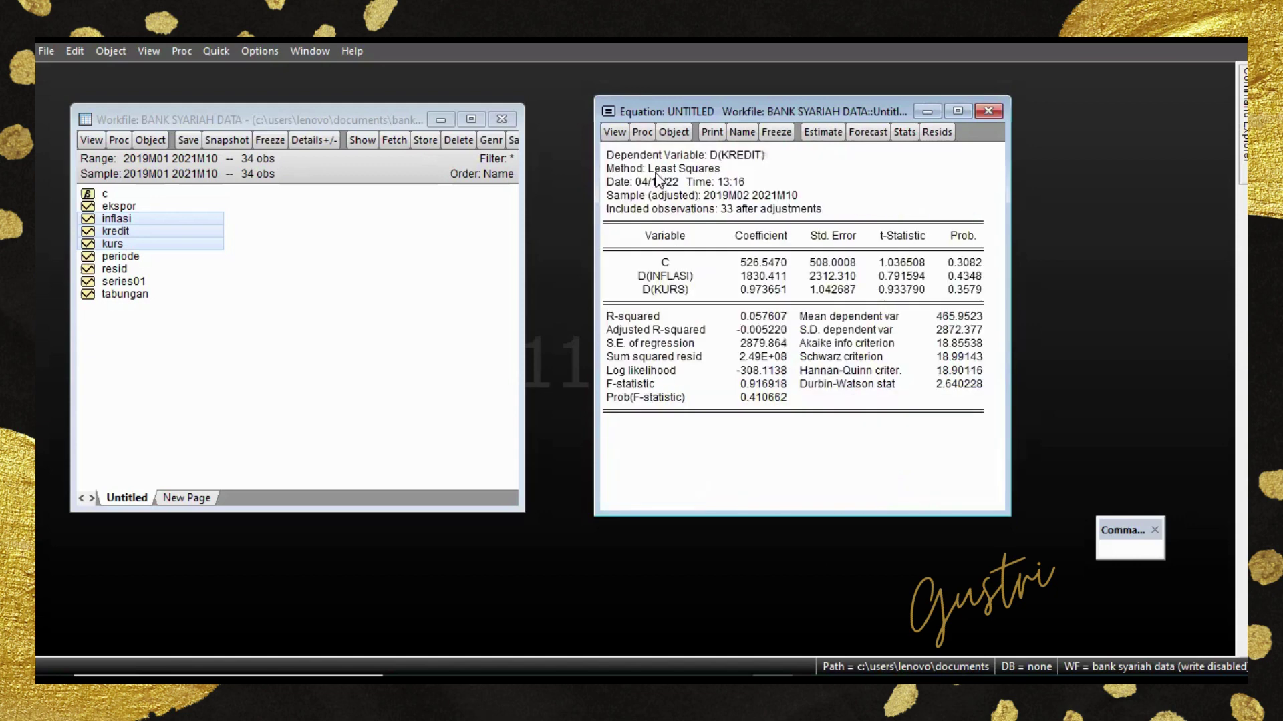
pyautogui.click(703, 277)
pyautogui.click(693, 291)
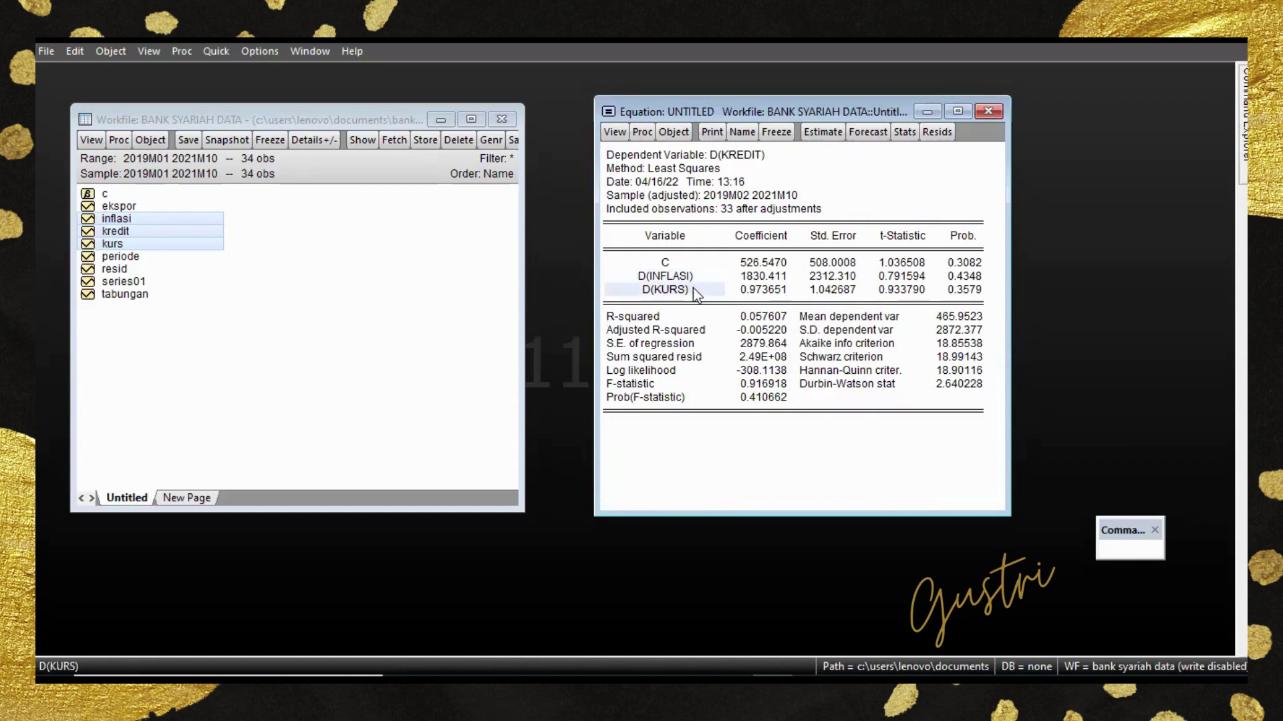
pyautogui.click(740, 152)
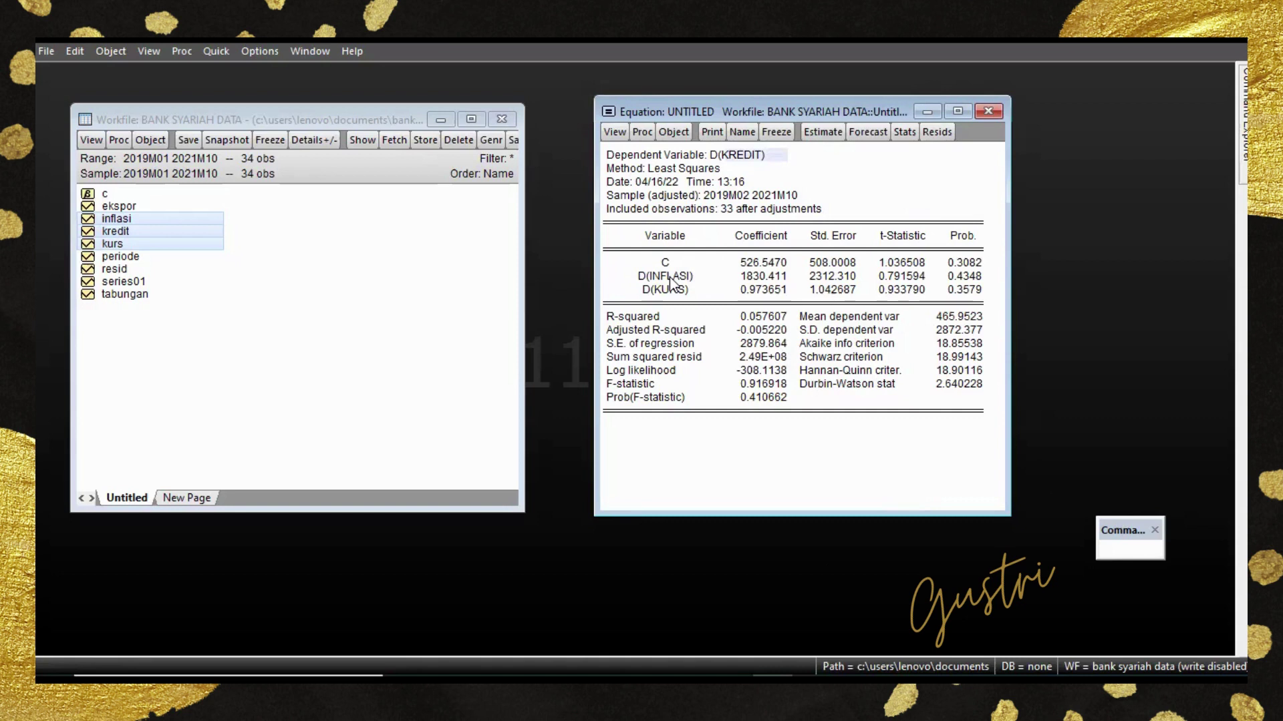
# Examine the probabilities of D(INFLASI) and D(KURS) and the Prob(F-statistic) to judge their effects on D(KREDIT).
pyautogui.click(967, 277)
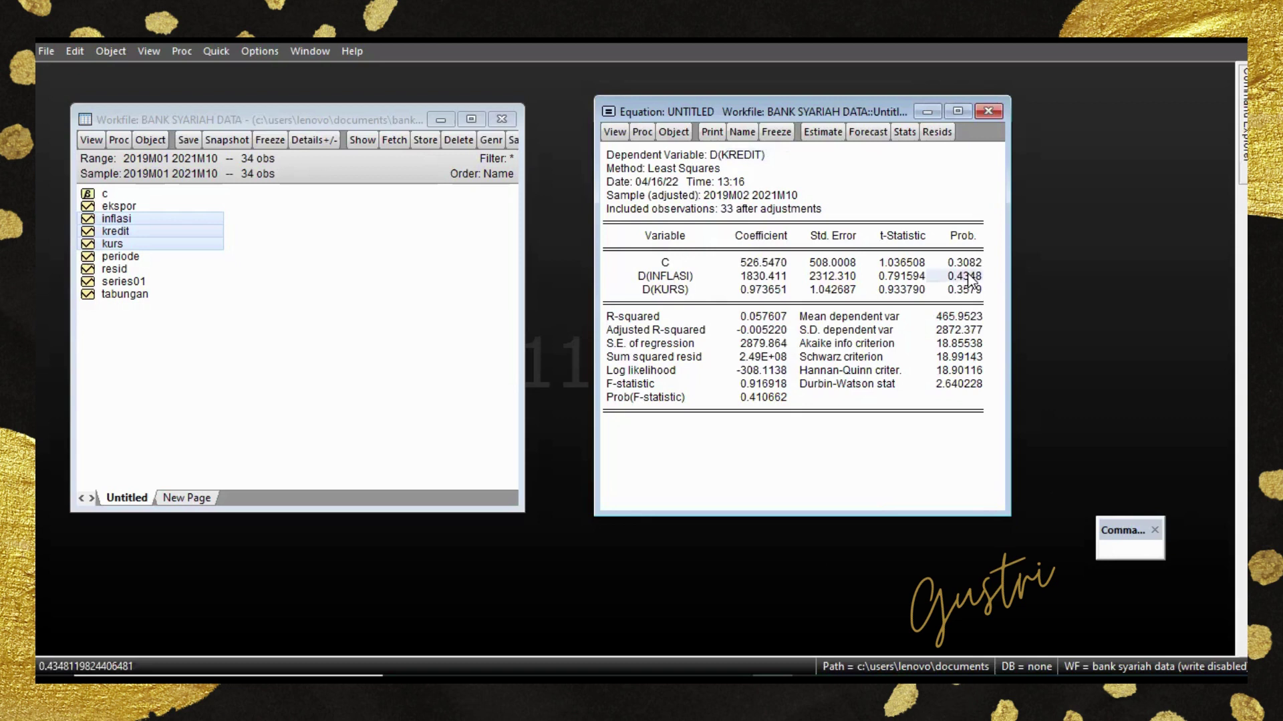
pyautogui.click(969, 289)
pyautogui.click(968, 277)
pyautogui.click(969, 289)
pyautogui.click(967, 276)
pyautogui.click(970, 290)
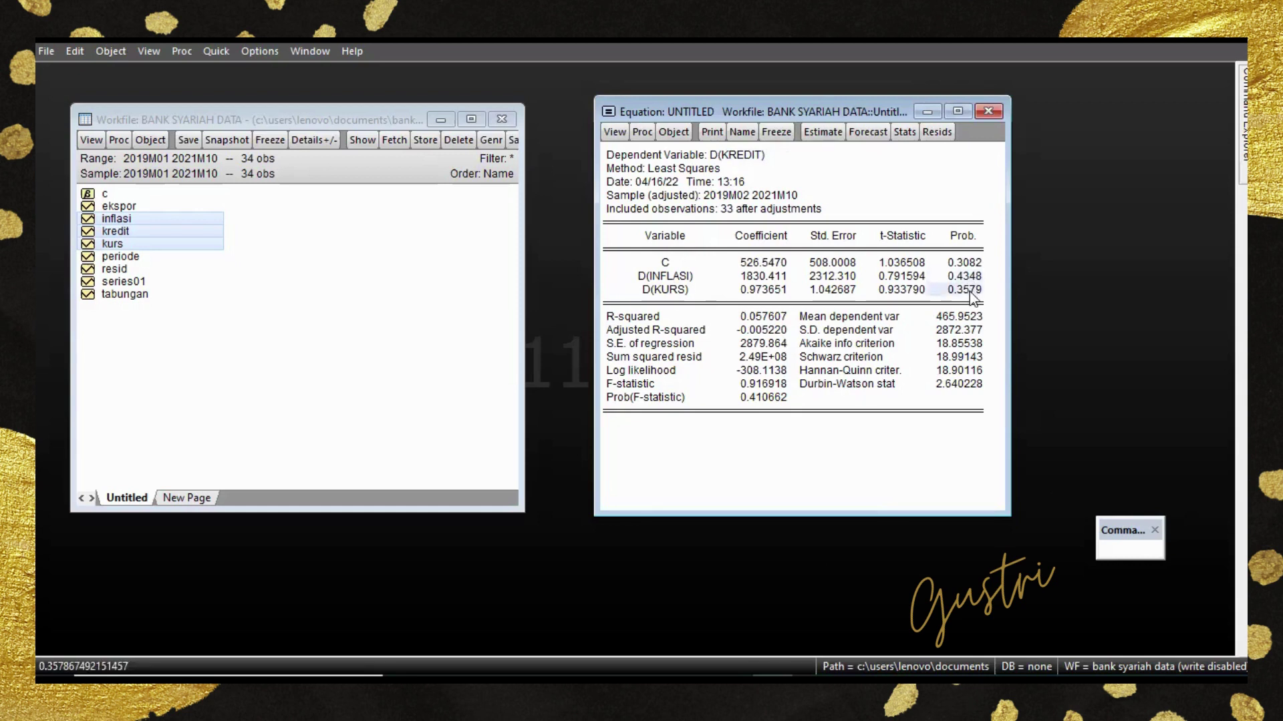
pyautogui.click(972, 278)
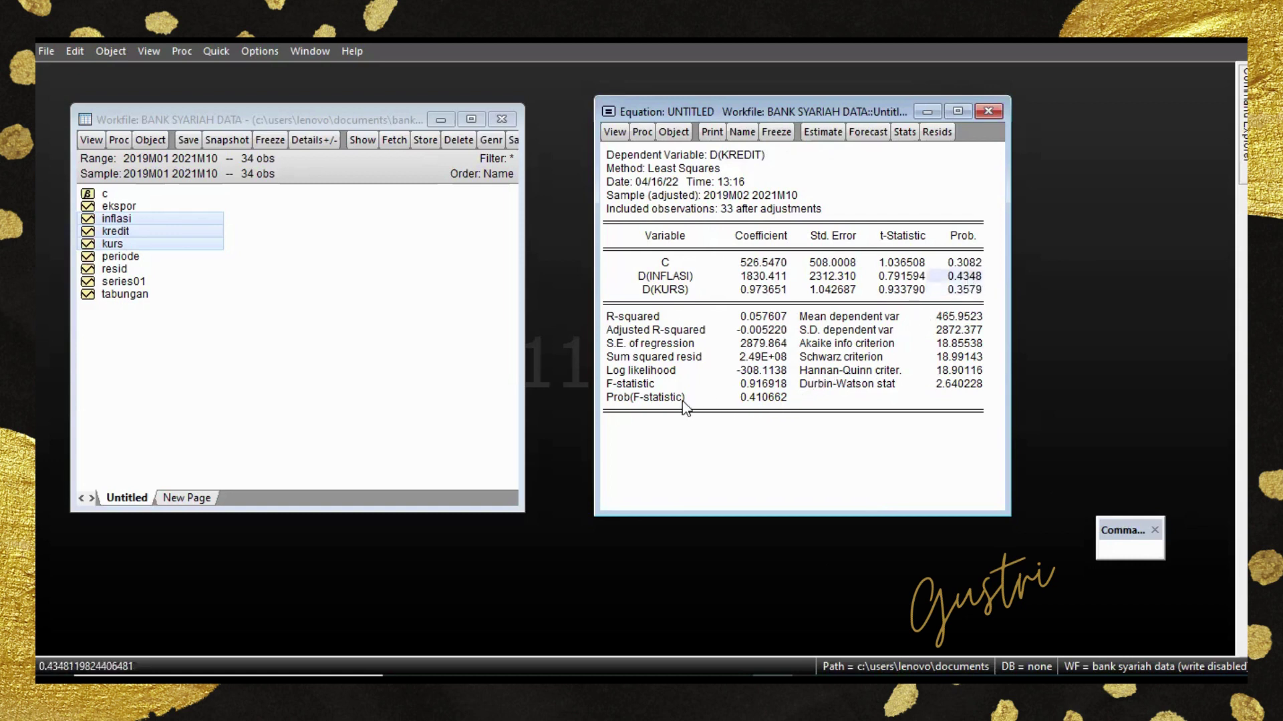
pyautogui.click(763, 400)
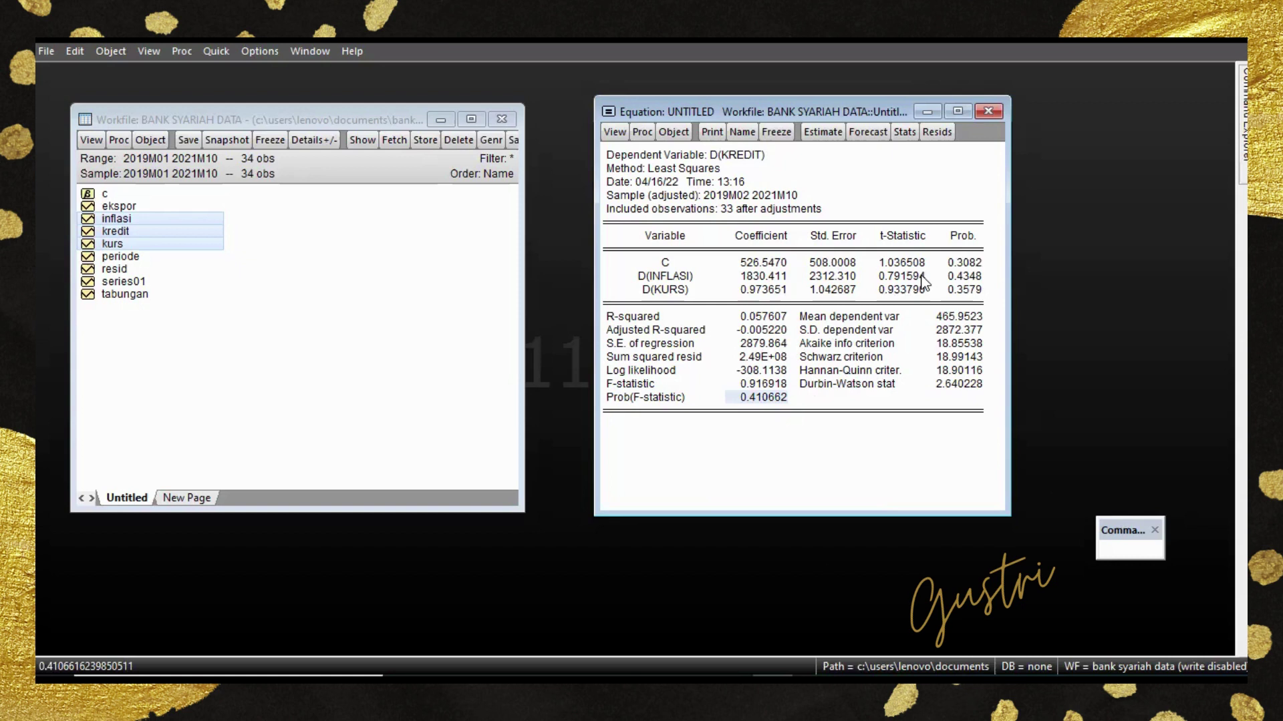
pyautogui.click(681, 289)
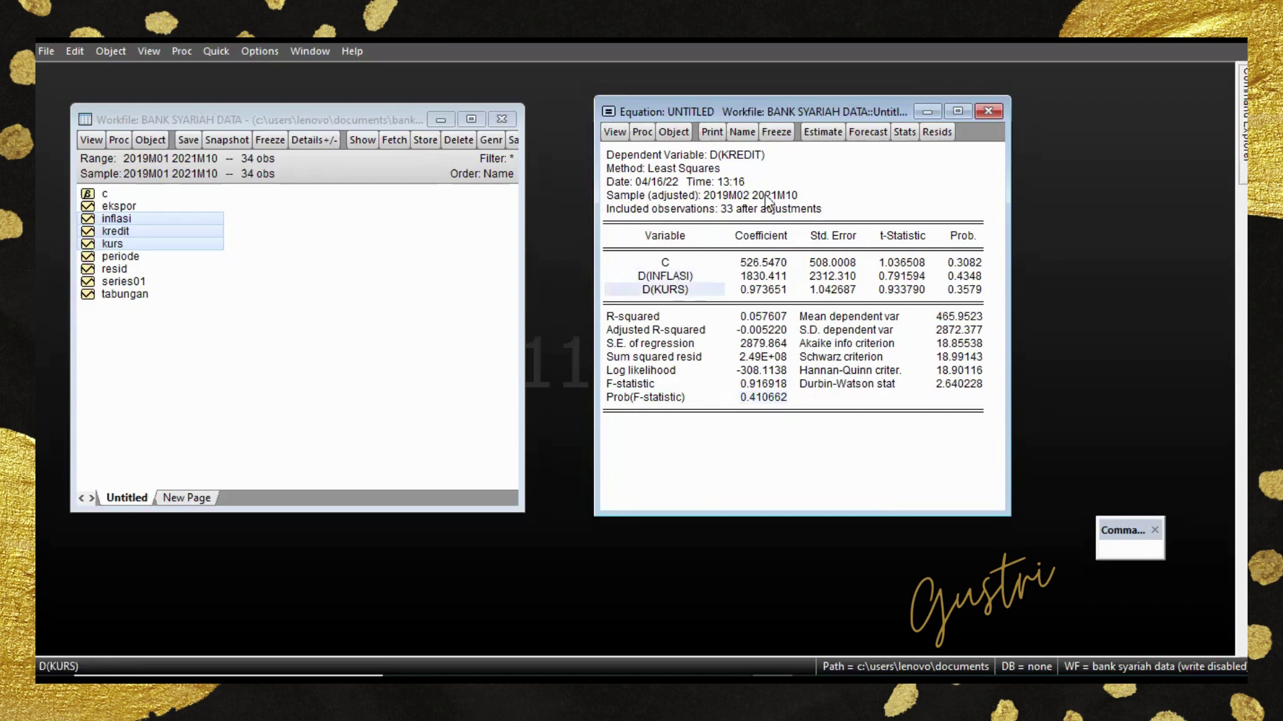
pyautogui.click(753, 156)
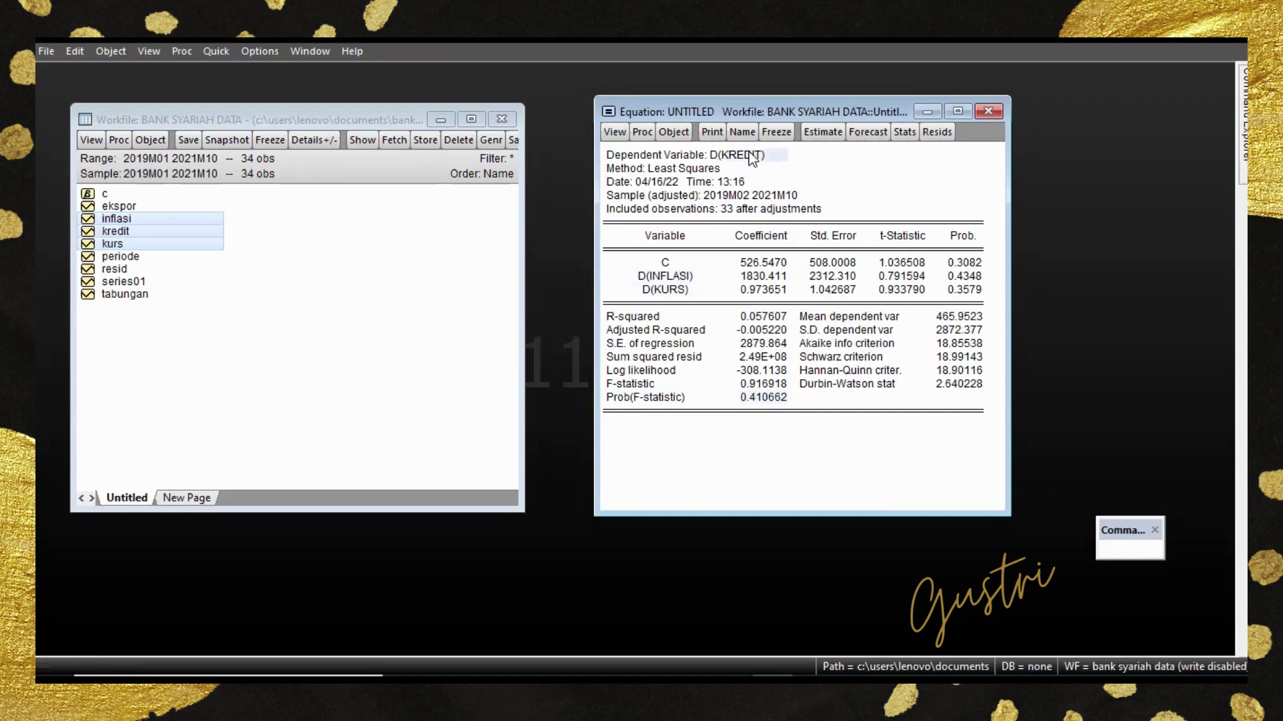
pyautogui.click(677, 278)
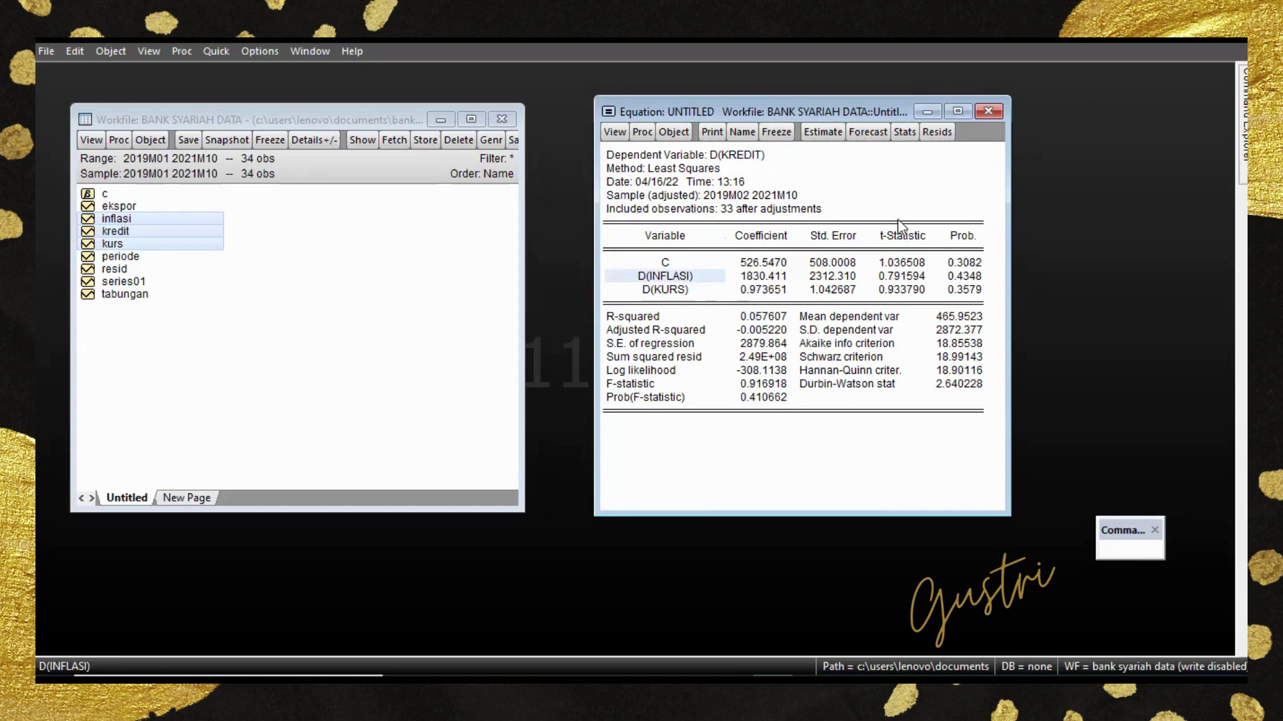
# Close and delete the untitled equation, and clear the series selection in the workfile.
pyautogui.click(987, 112)
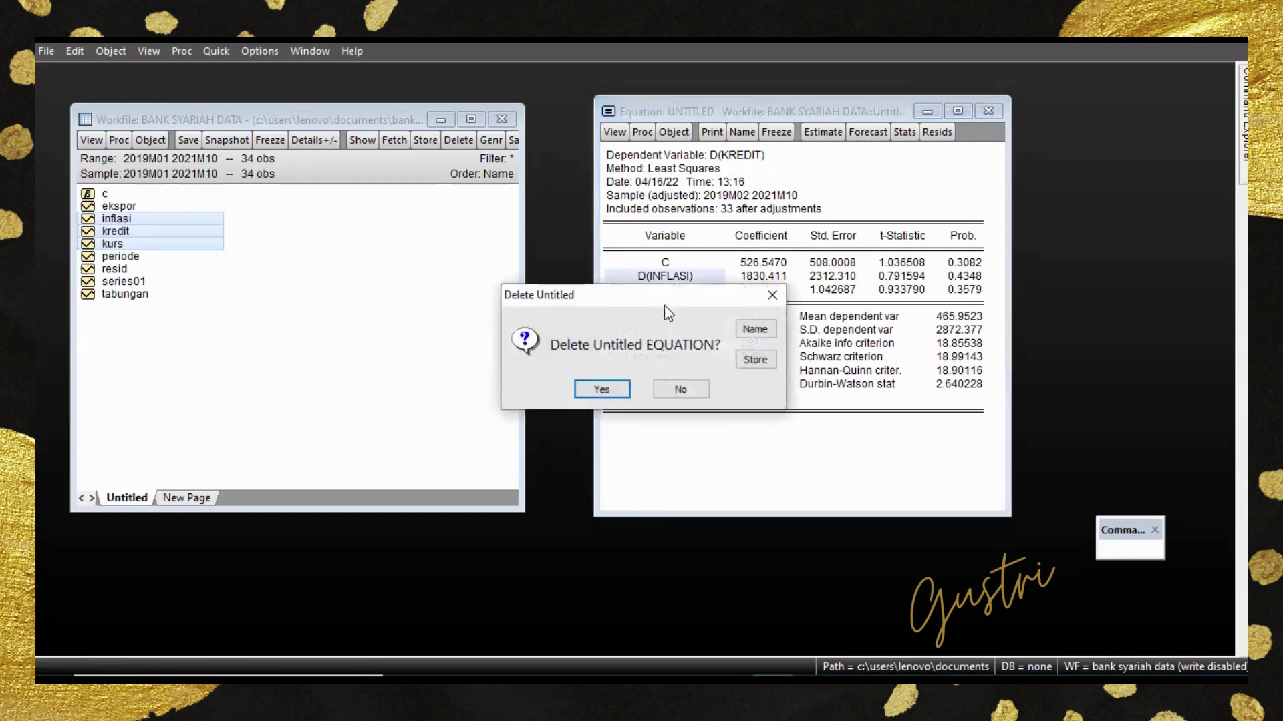
pyautogui.click(600, 390)
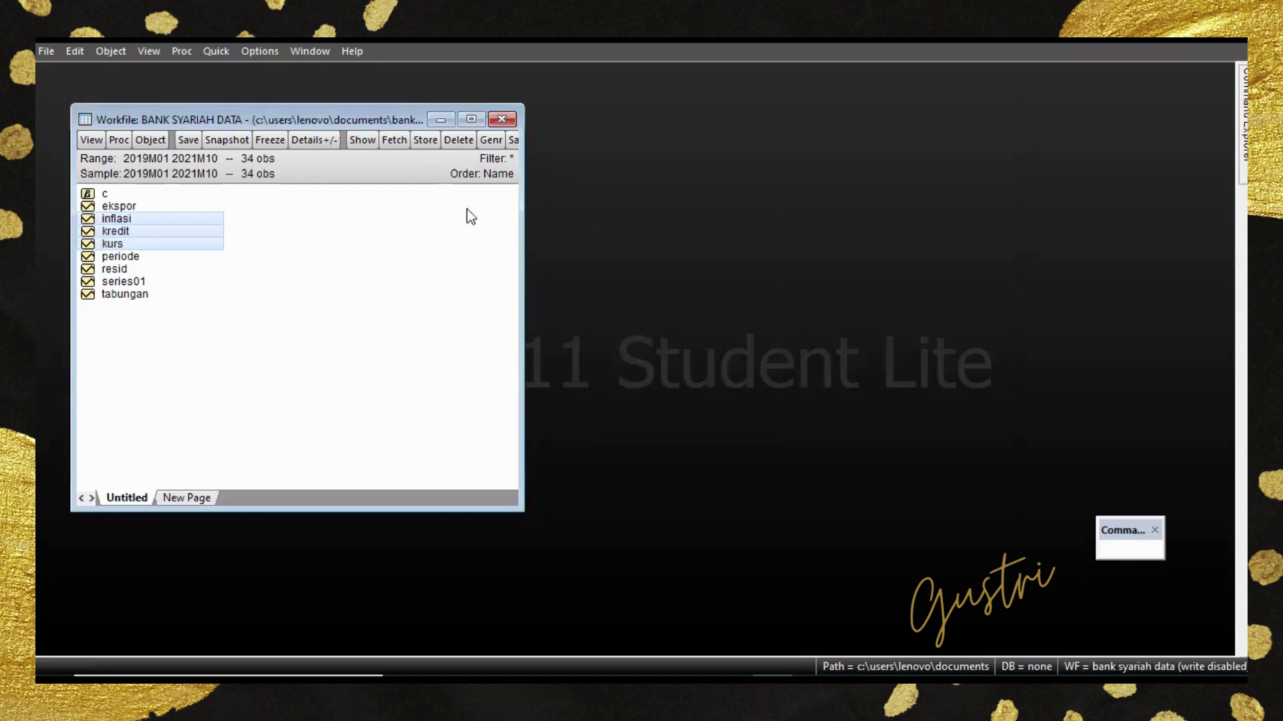
pyautogui.click(349, 289)
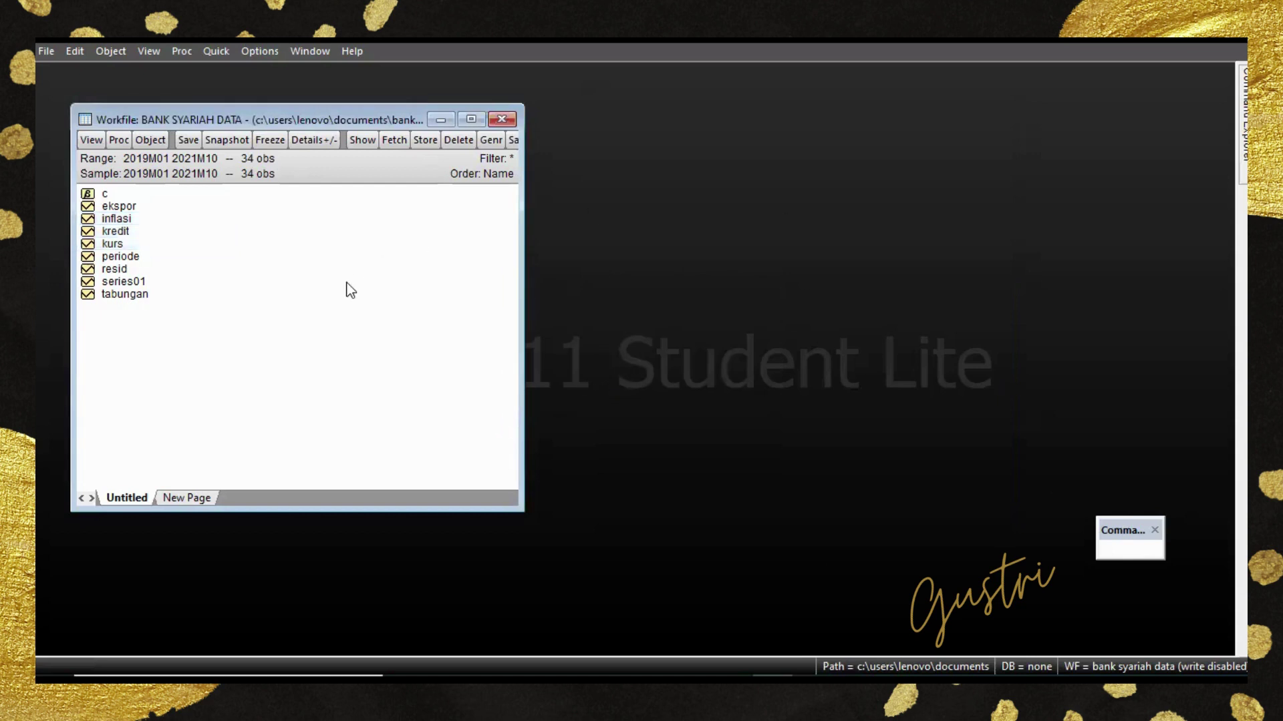
# Open kredit, inflasi, kurs, ekspor and tabungan together as an equation, with kredit as the dependent variable.
pyautogui.click(115, 231)
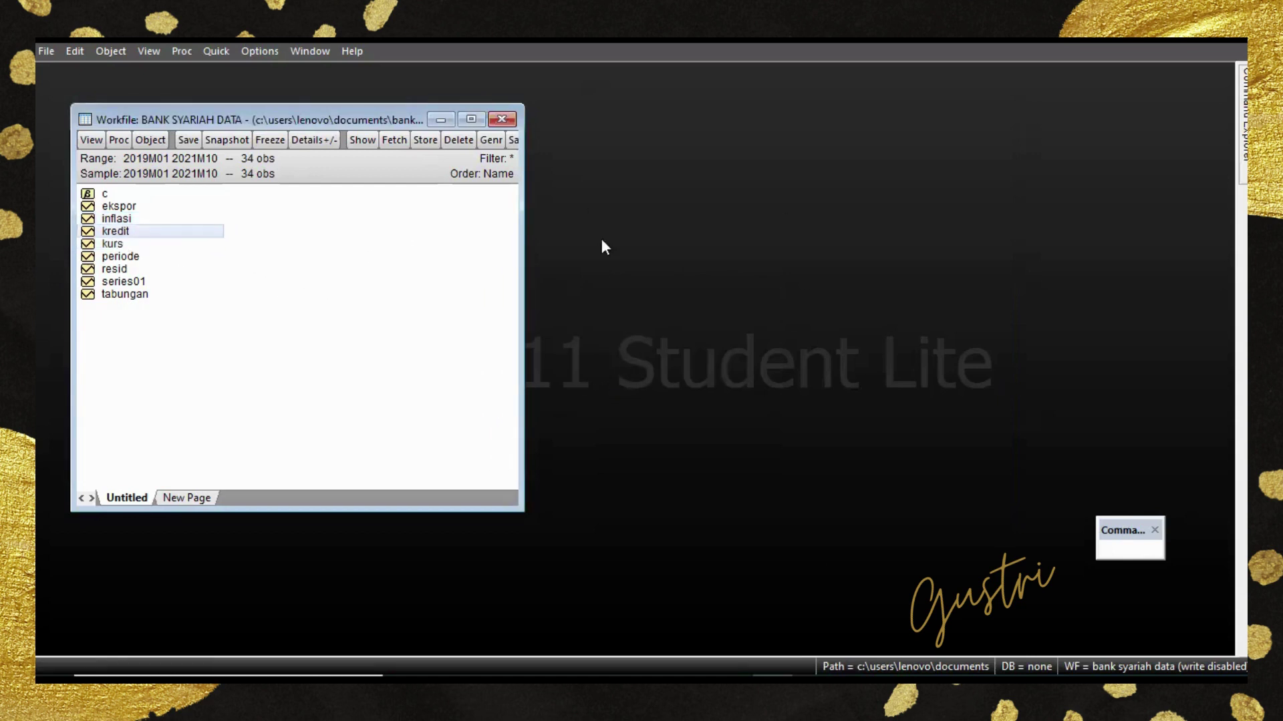
pyautogui.keyDown('ctrl'); pyautogui.click(130, 219); pyautogui.keyUp('ctrl')
pyautogui.keyDown('ctrl'); pyautogui.click(126, 243); pyautogui.keyUp('ctrl')
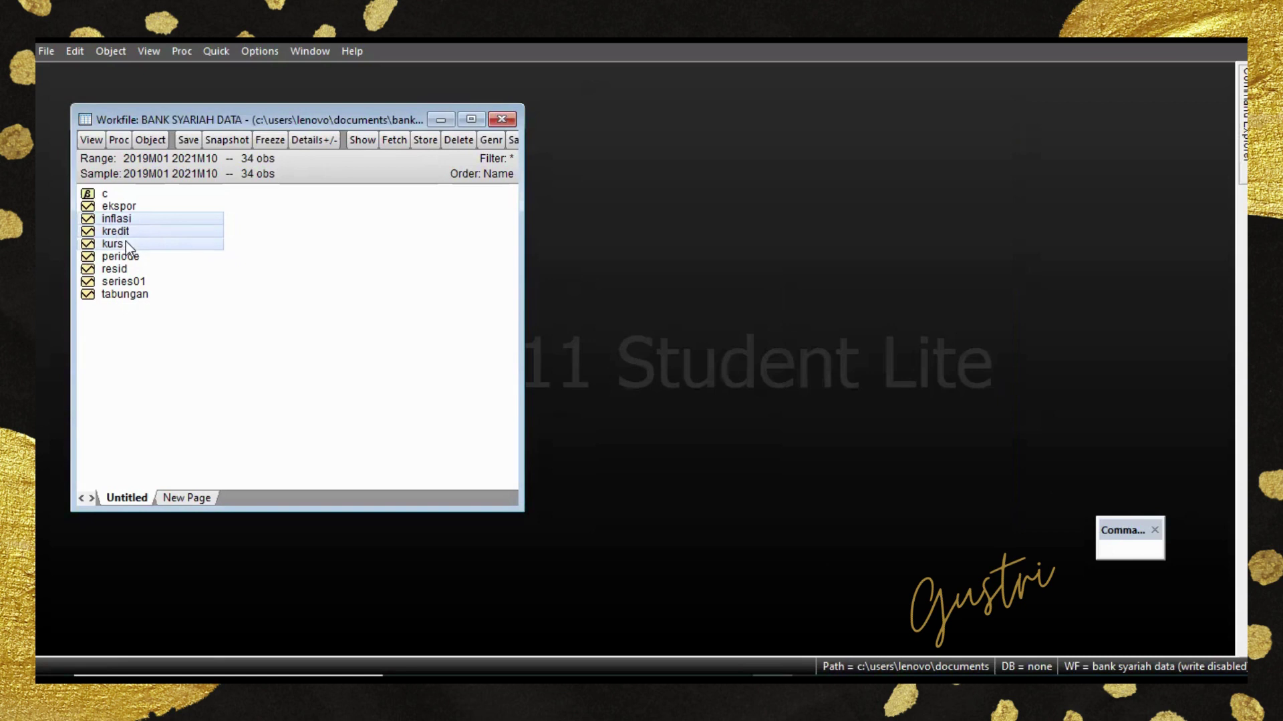
pyautogui.keyDown('ctrl'); pyautogui.click(143, 207); pyautogui.keyUp('ctrl')
pyautogui.keyDown('ctrl'); pyautogui.click(136, 295); pyautogui.keyUp('ctrl')
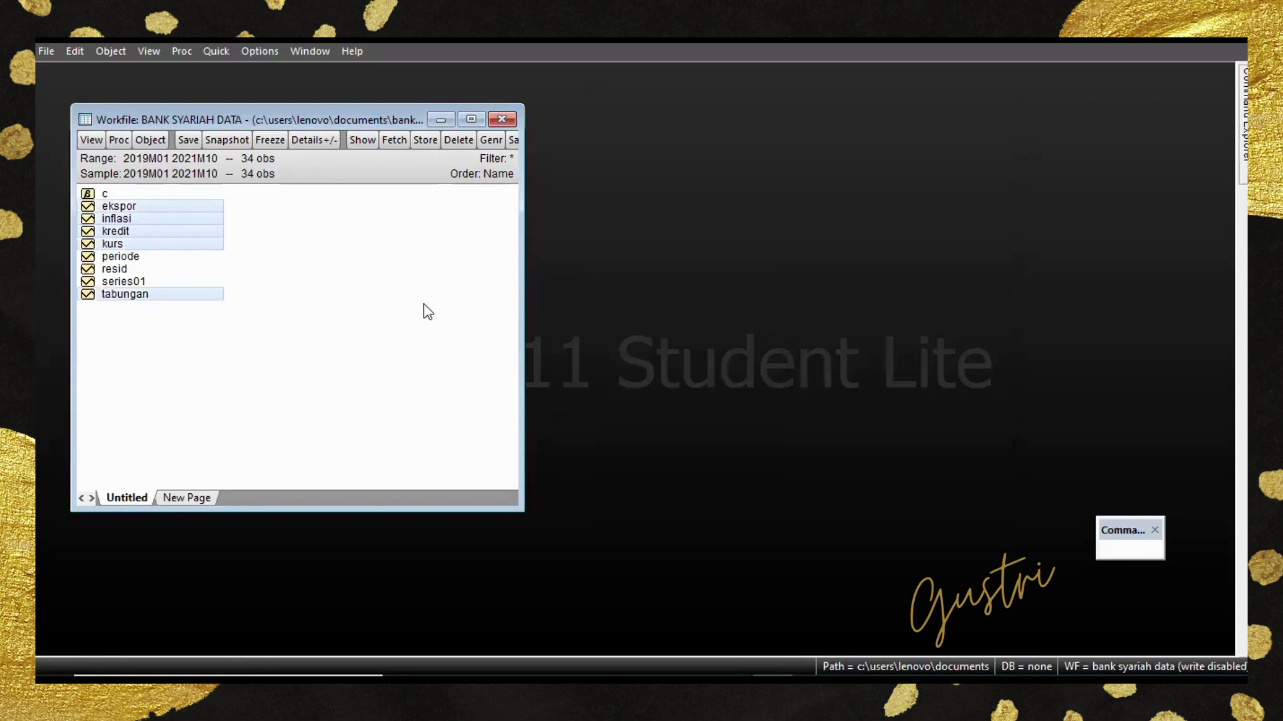
pyautogui.rightClick(166, 221)
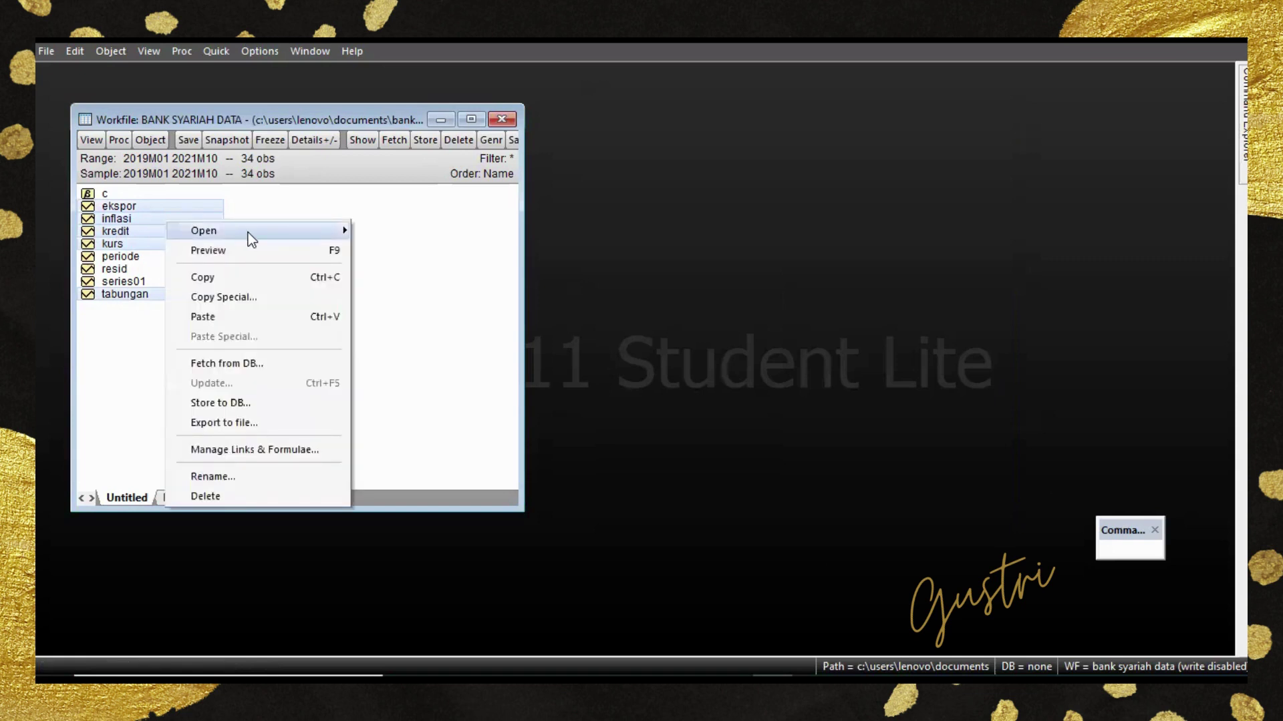
pyautogui.moveTo(247, 232)
pyautogui.click(453, 249)
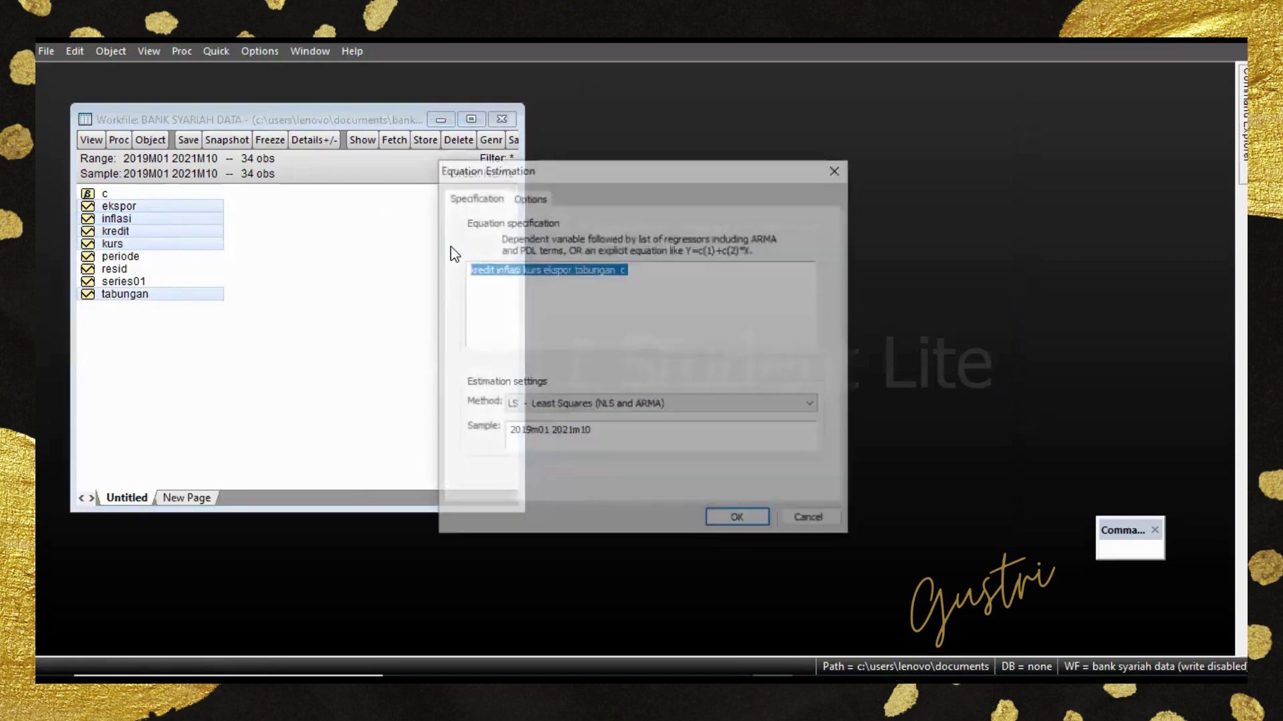
# Move the constant c directly after kredit in the specification and estimate the equation by least squares.
pyautogui.moveTo(630, 271); pyautogui.dragTo(618, 276)
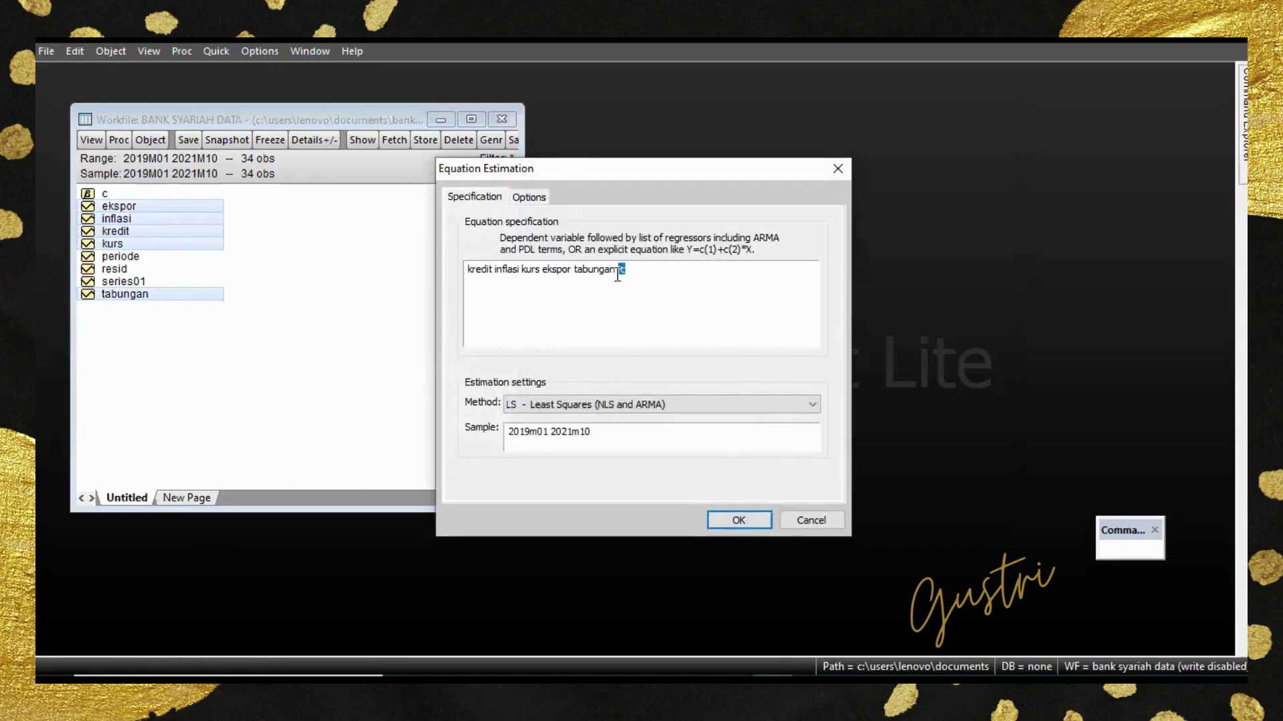
pyautogui.rightClick(617, 274)
pyautogui.click(653, 336)
pyautogui.click(495, 271)
pyautogui.hotkey('ctrl', 'v')
pyautogui.click(738, 520)
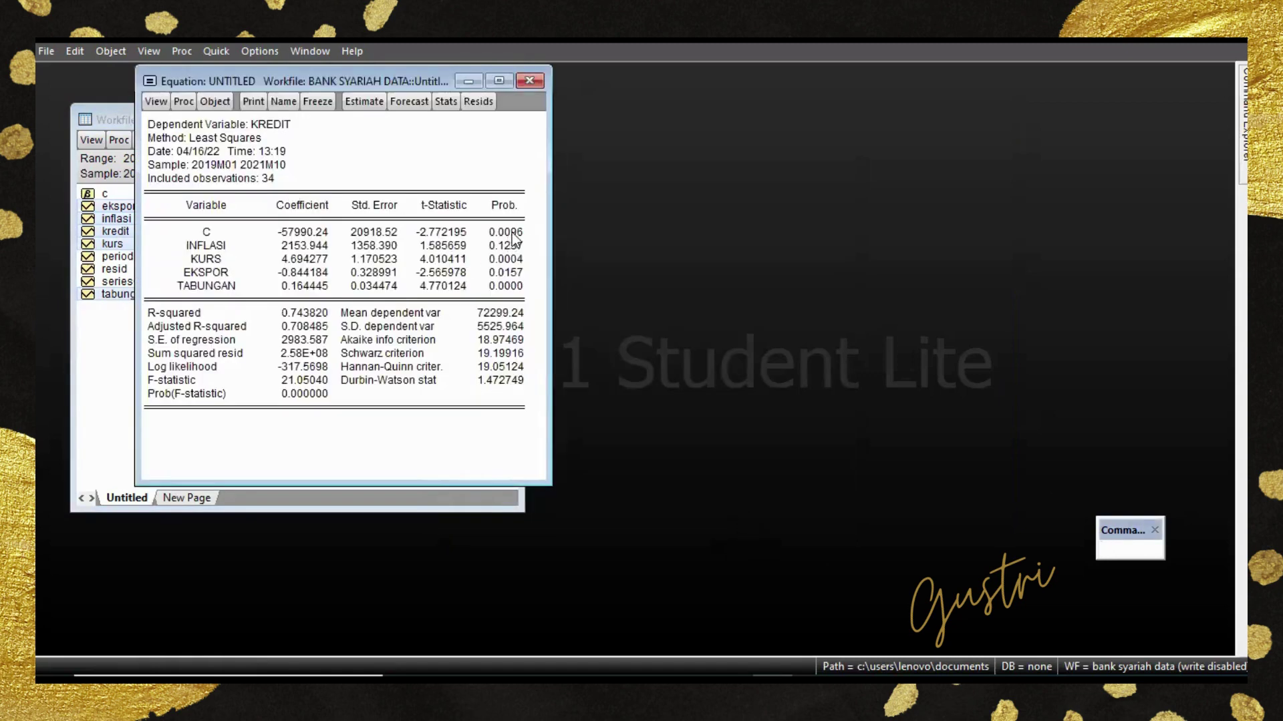
# Check the probabilities of KURS, EKSPOR and TABUNGAN, the adjusted R-squared and the Prob(F-statistic) of the level equation.
pyautogui.moveTo(517, 259); pyautogui.dragTo(516, 288)
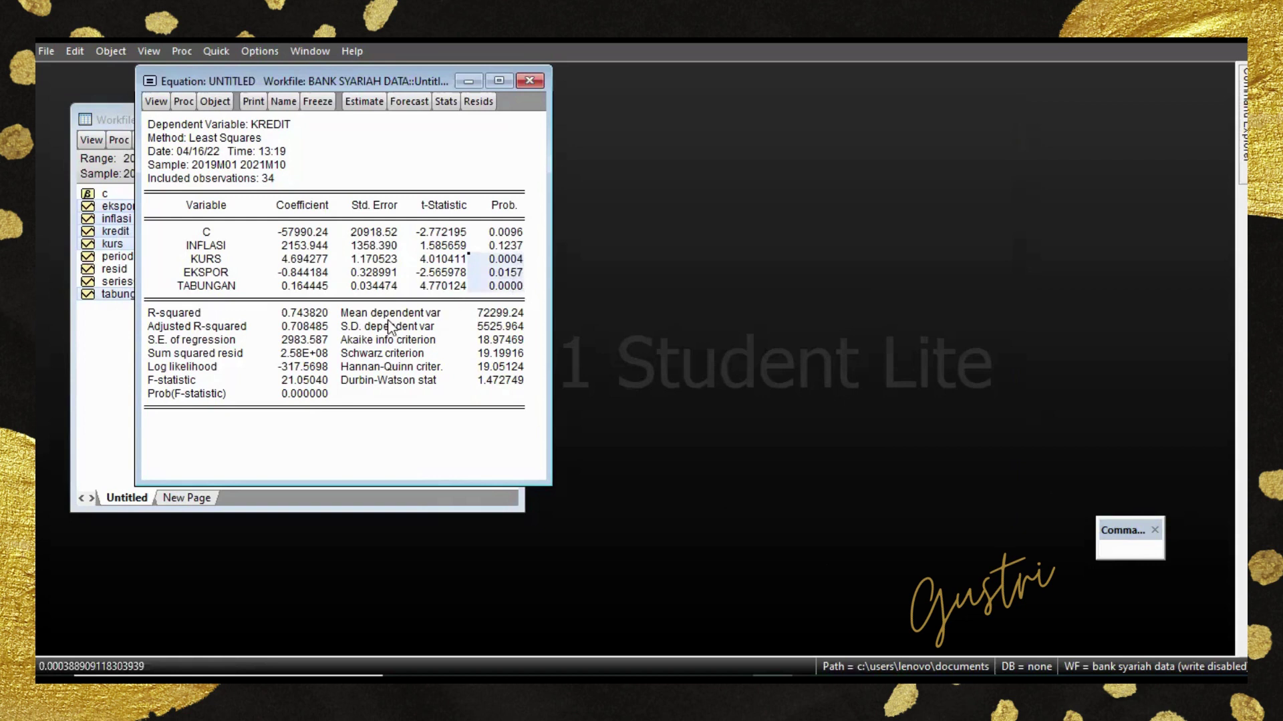
pyautogui.click(311, 325)
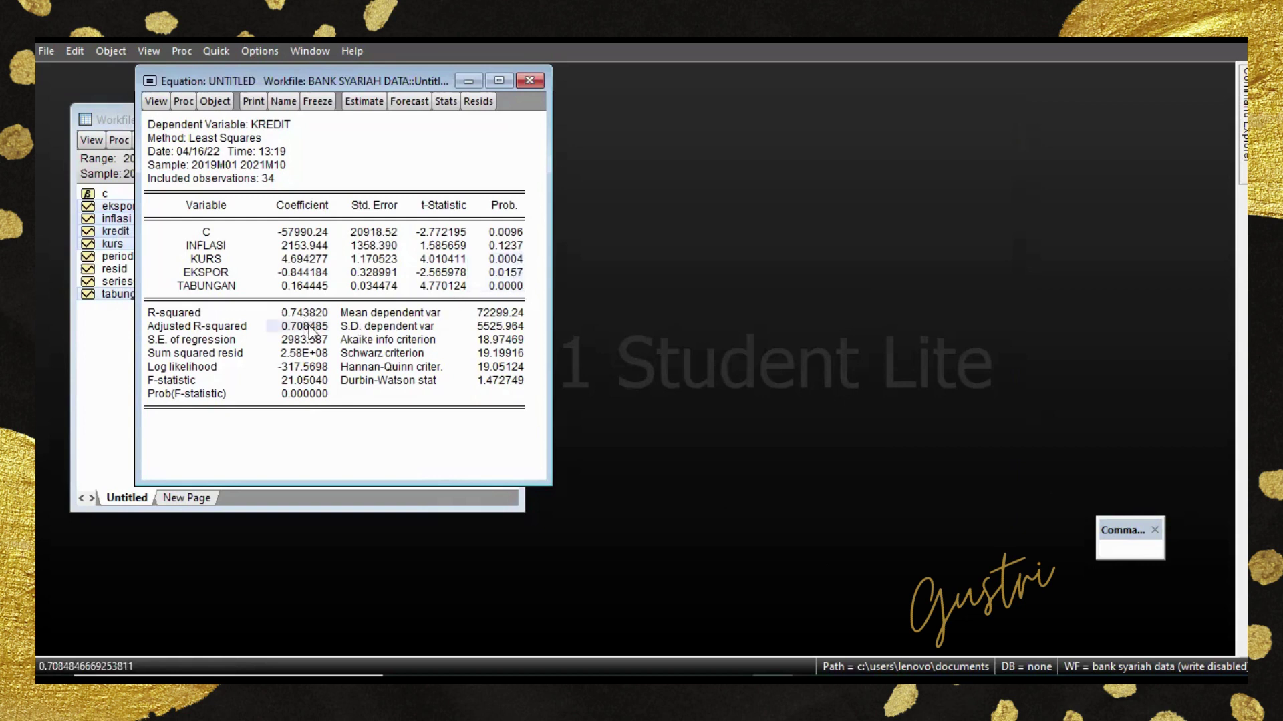
pyautogui.click(312, 395)
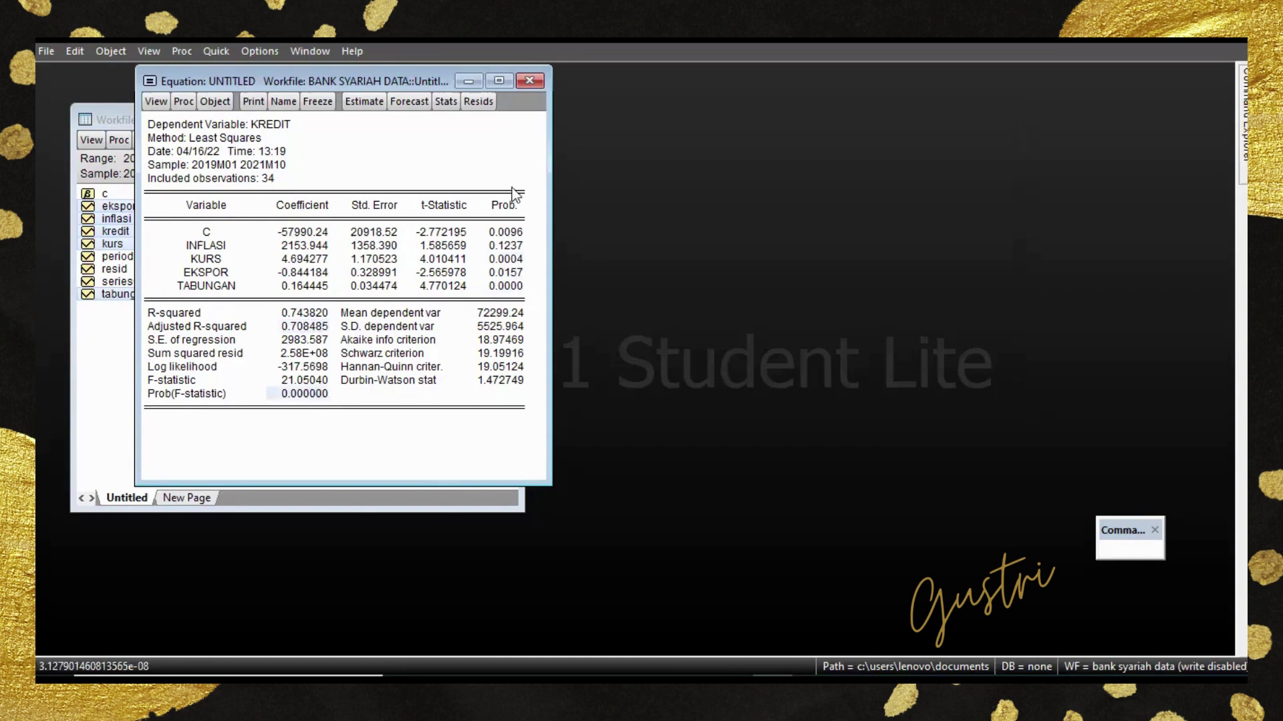
# Run the Serial Correlation LM Test with 2 lags on the five-series level equation and check its Chi-Square probability.
pyautogui.click(156, 103)
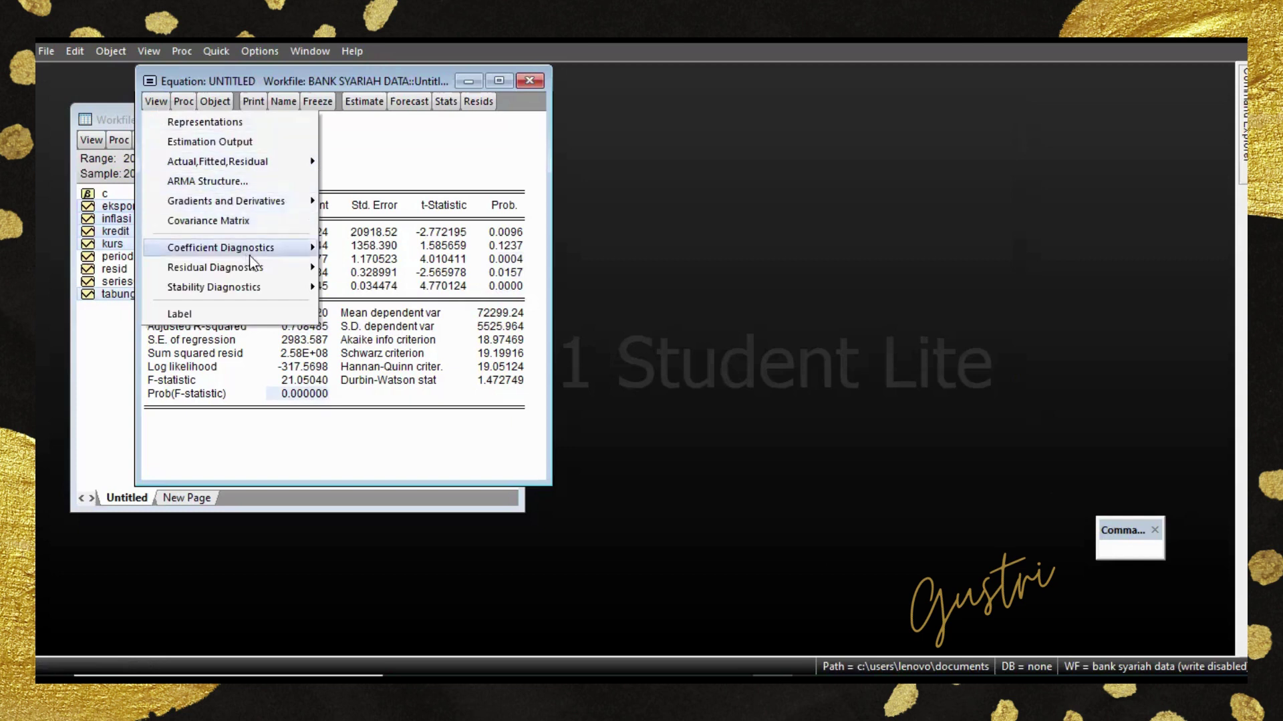
pyautogui.moveTo(252, 268)
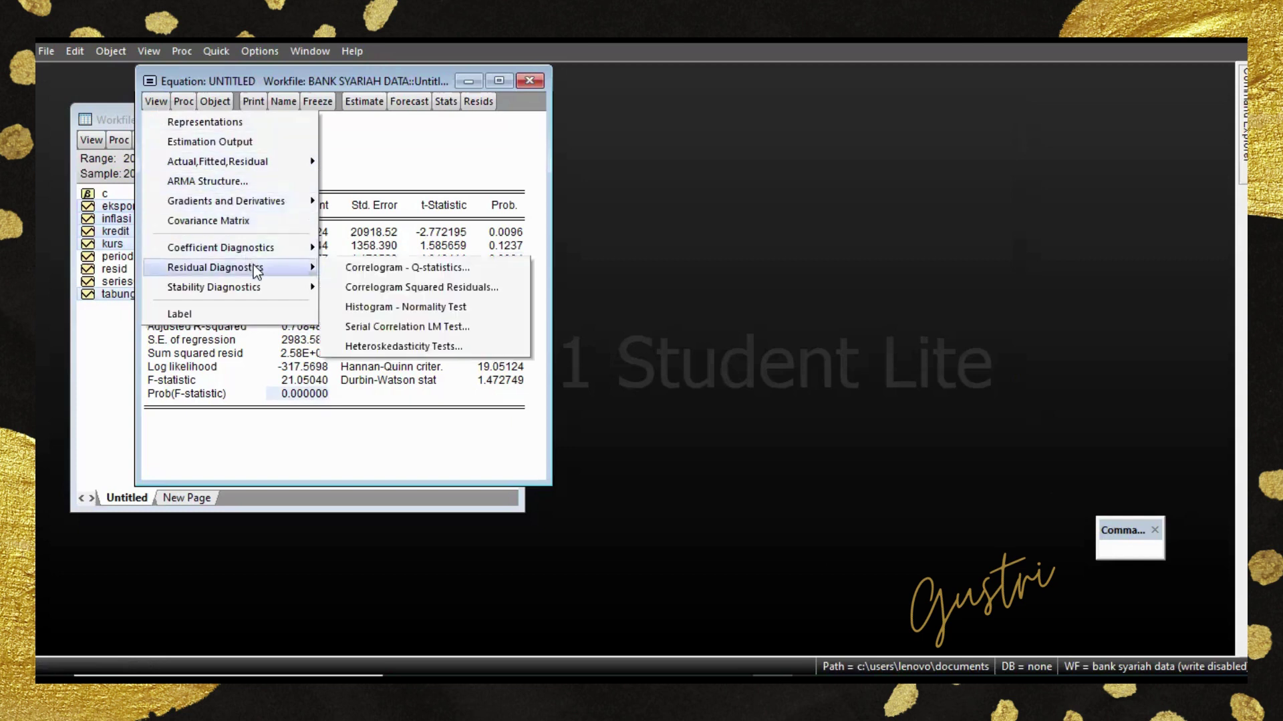
pyautogui.click(435, 326)
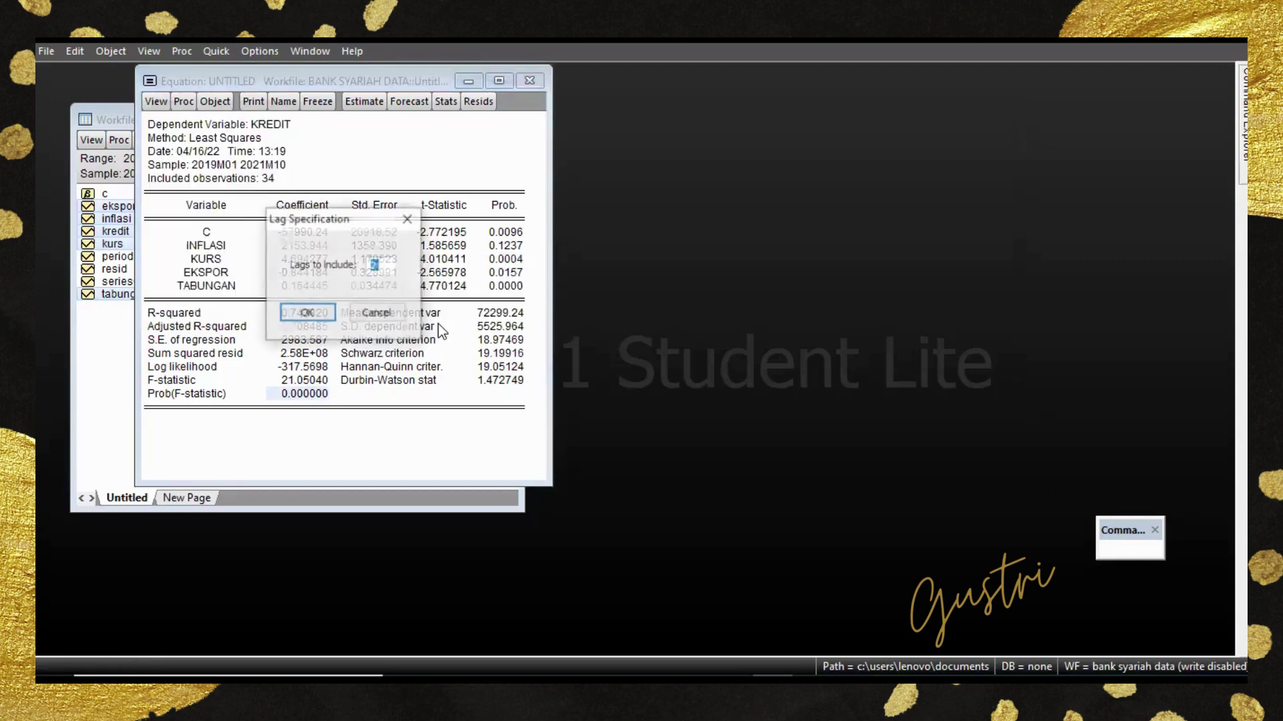
pyautogui.click(306, 311)
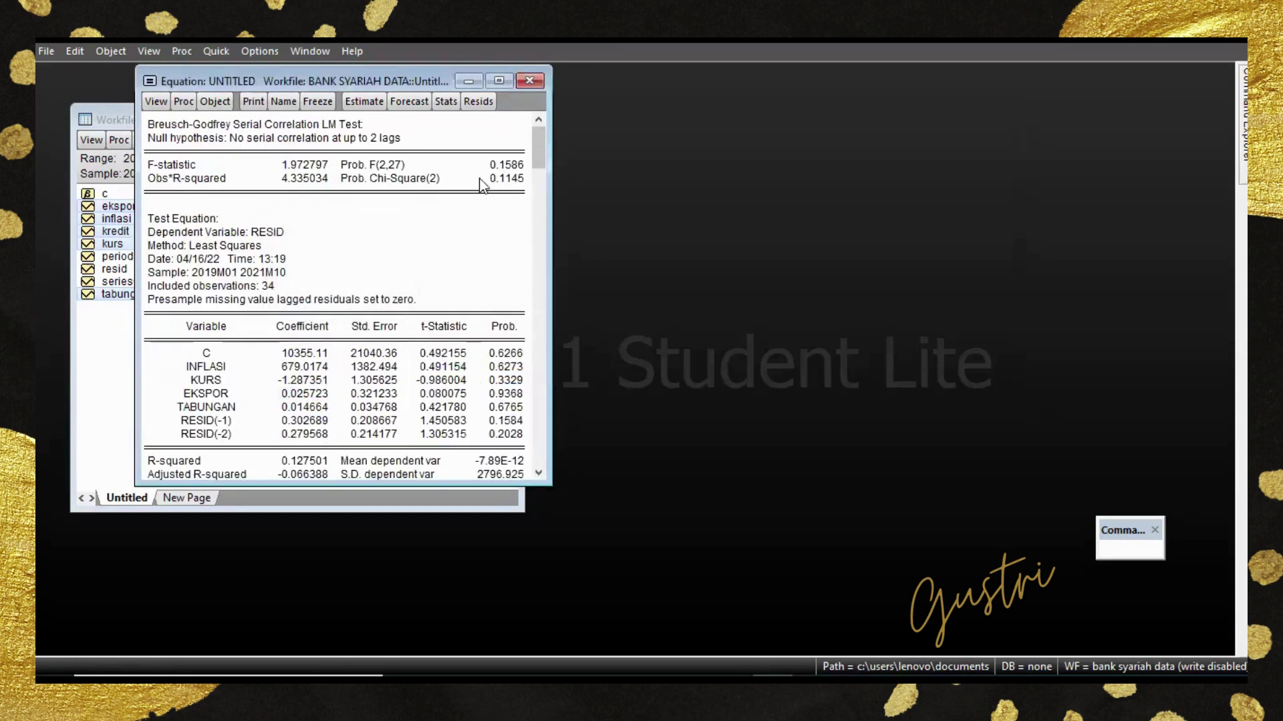
pyautogui.click(434, 182)
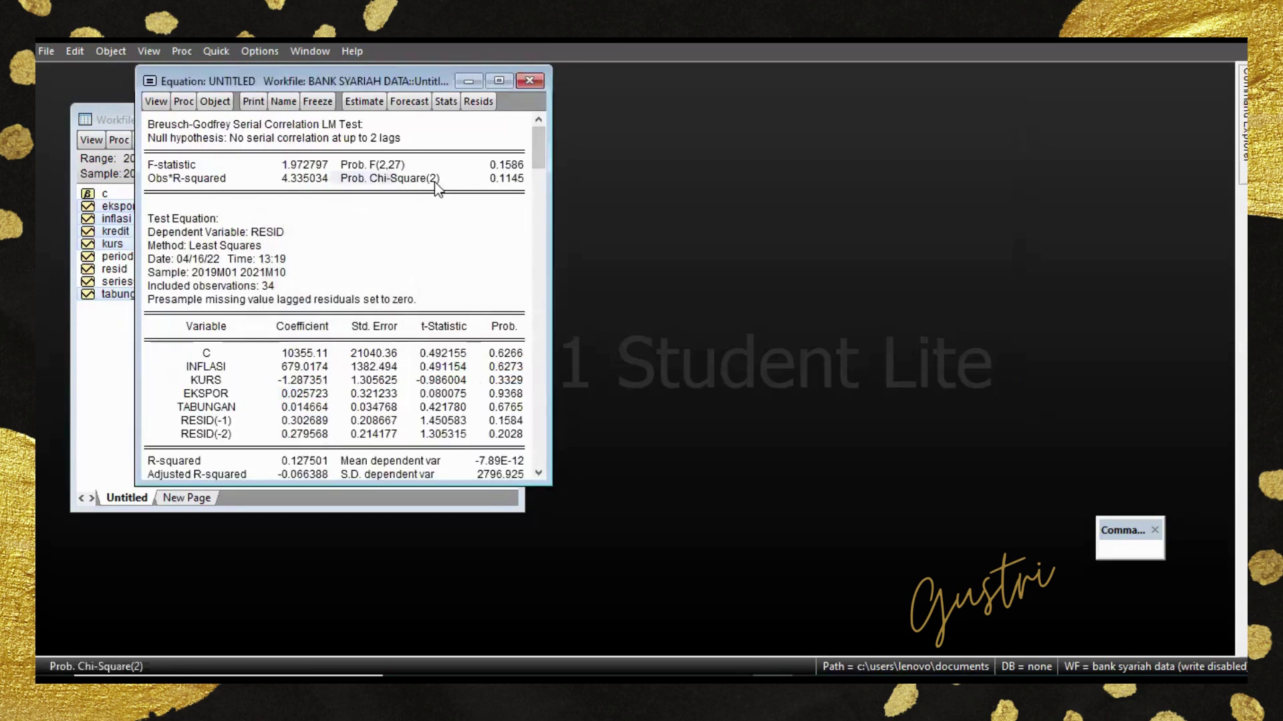
pyautogui.click(506, 180)
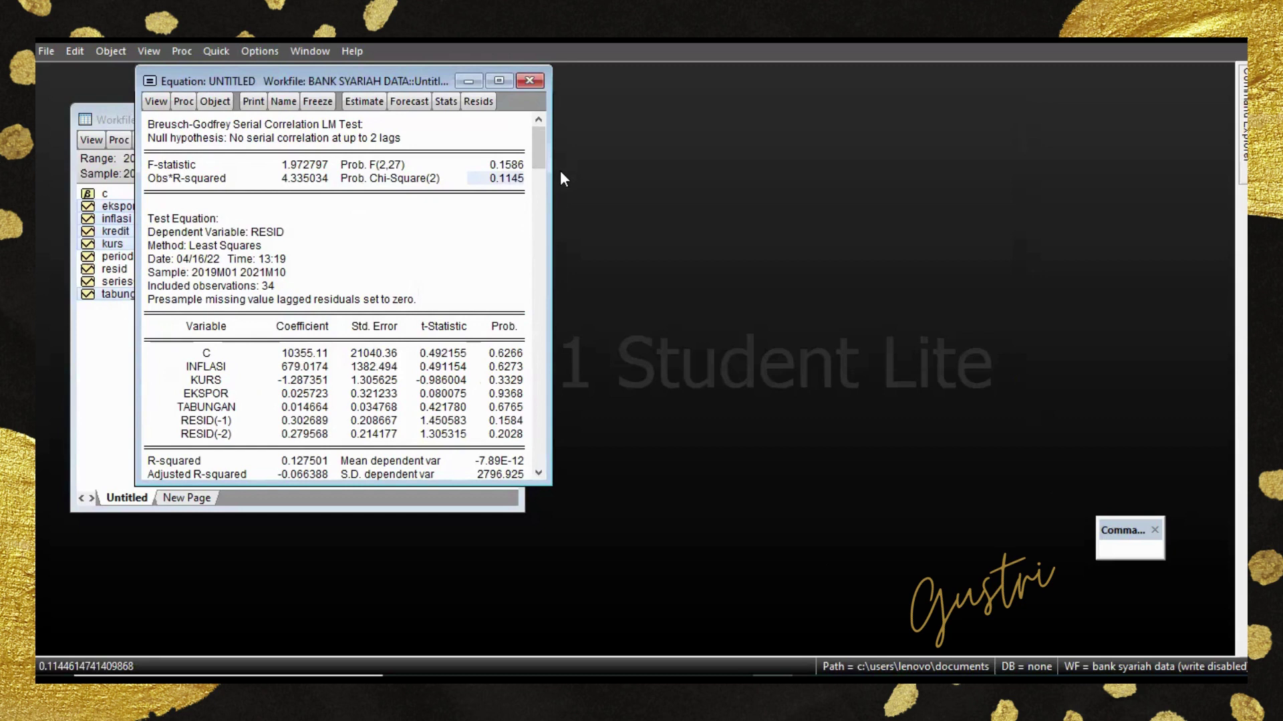
# Run the Histogram - Normality Test on the residuals and check the Jarque-Bera probability.
pyautogui.click(148, 103)
pyautogui.moveTo(256, 267)
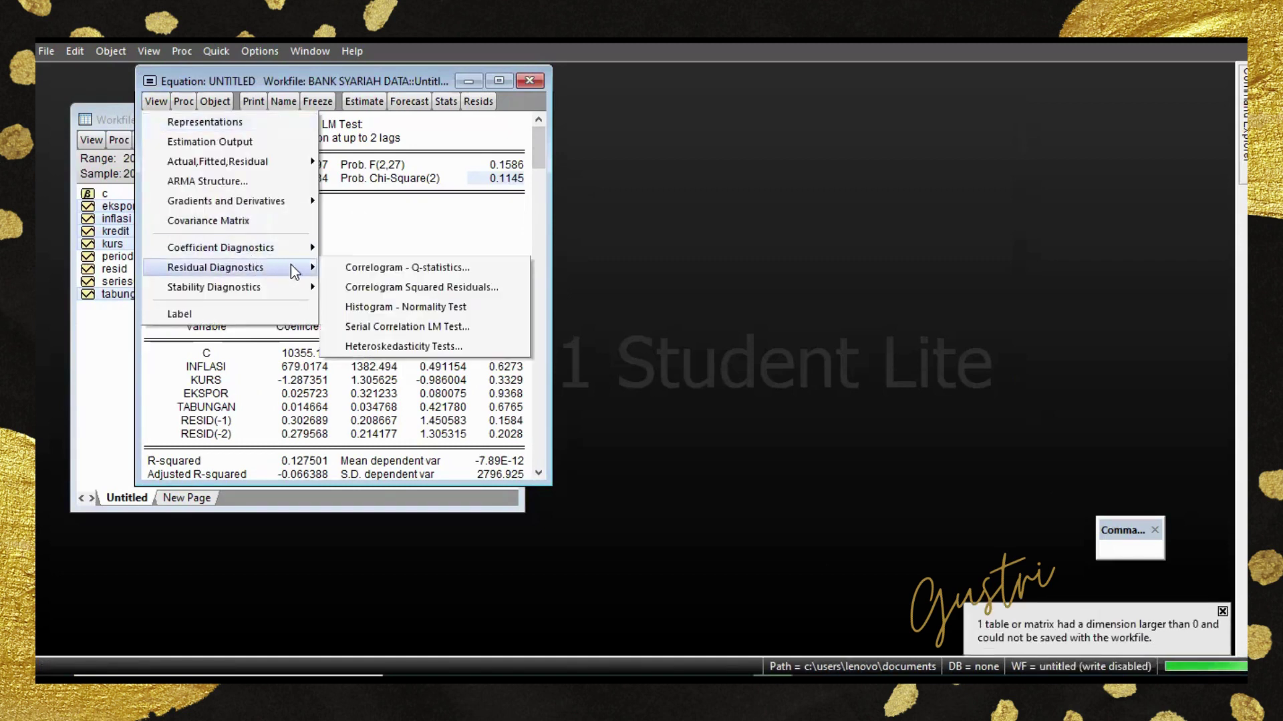
pyautogui.click(414, 307)
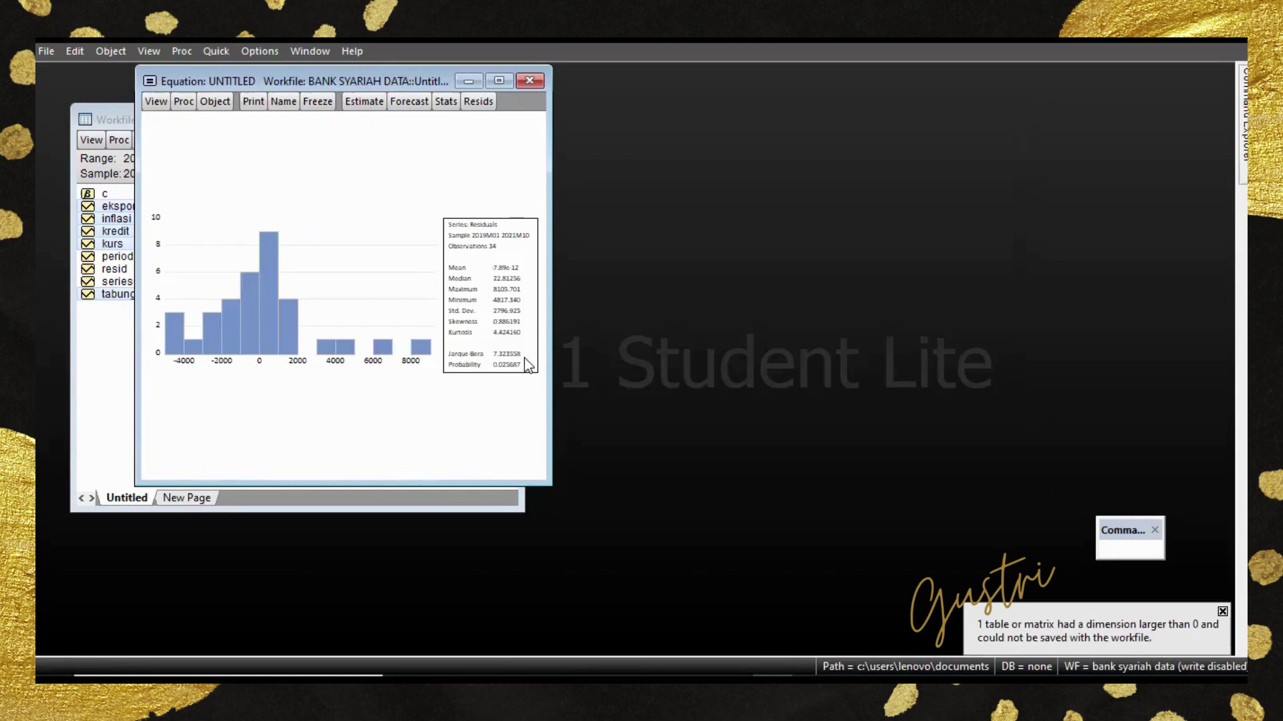
pyautogui.click(504, 367)
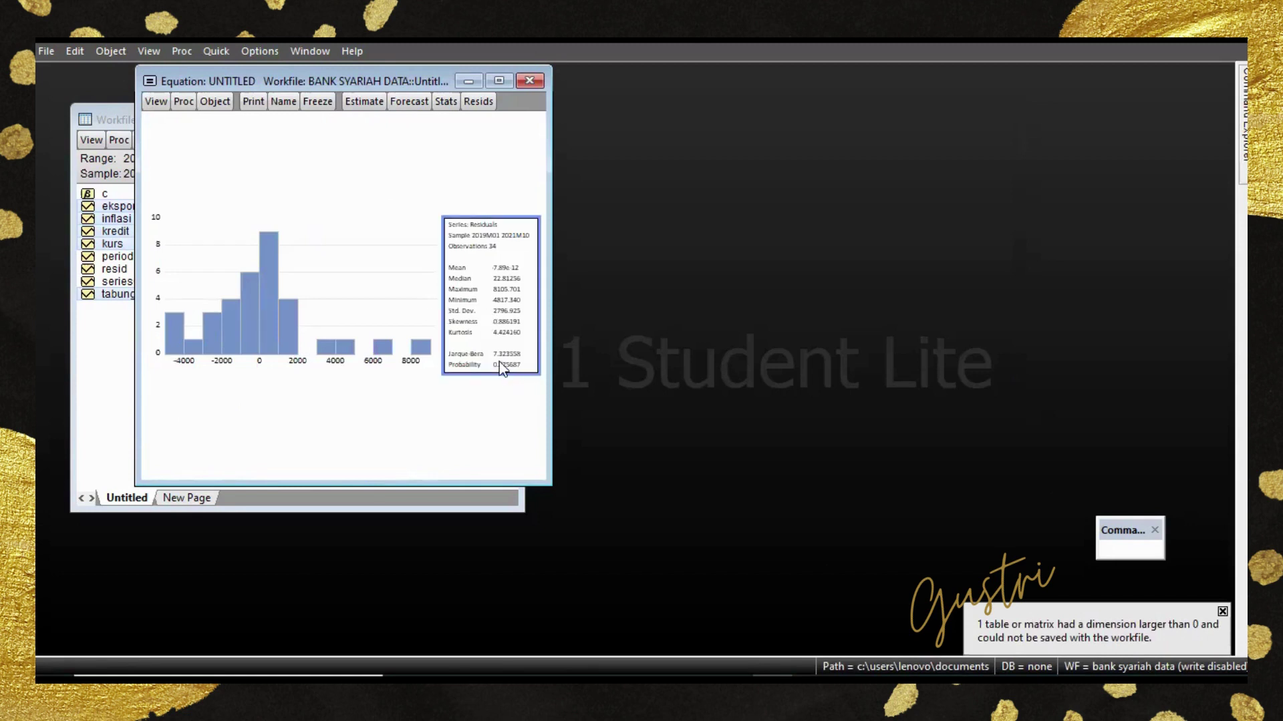
# Run the Breusch-Pagan-Godfrey heteroskedasticity test and check the Chi-Square probability of the scaled explained SS.
pyautogui.click(155, 101)
pyautogui.moveTo(235, 264)
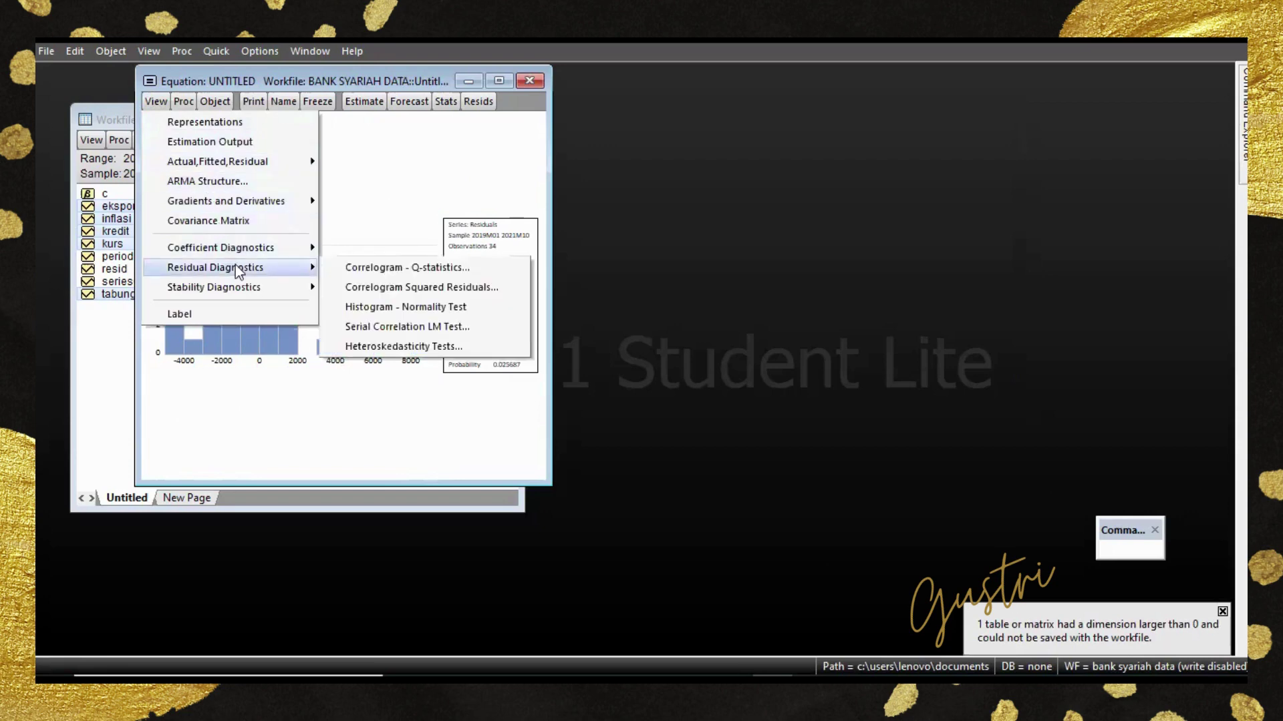
pyautogui.click(394, 346)
pyautogui.click(307, 406)
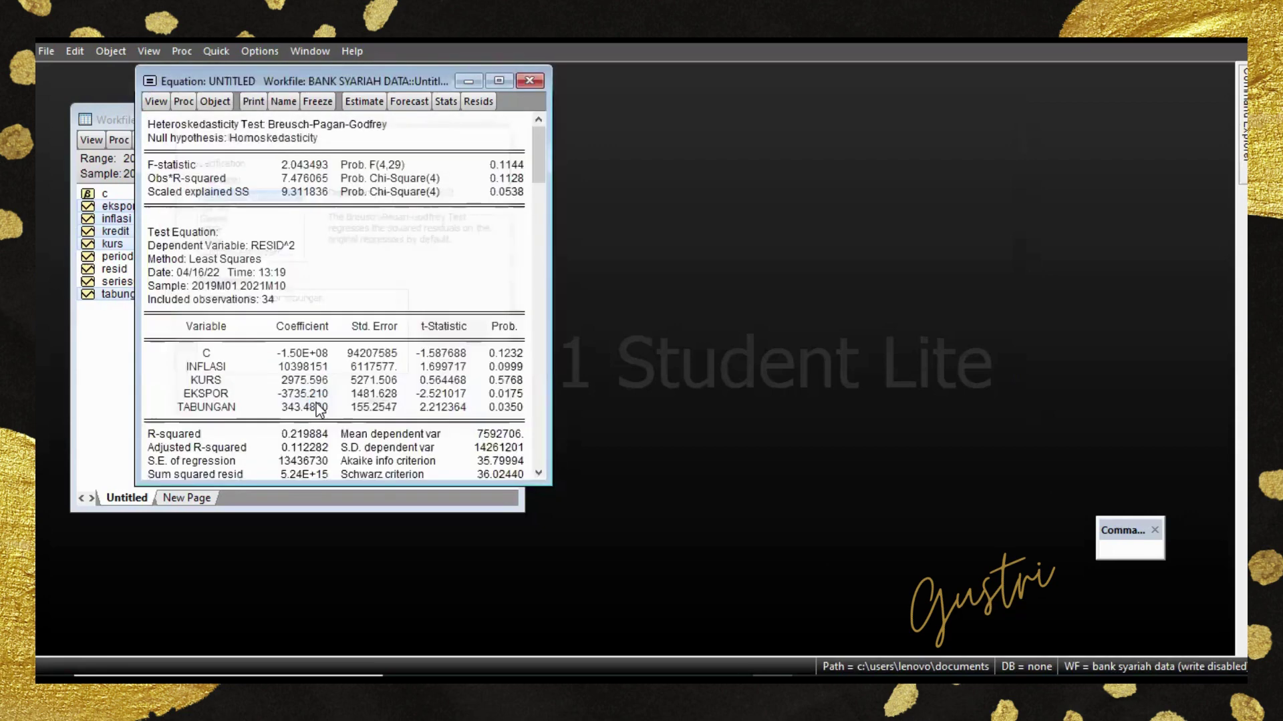
pyautogui.click(502, 192)
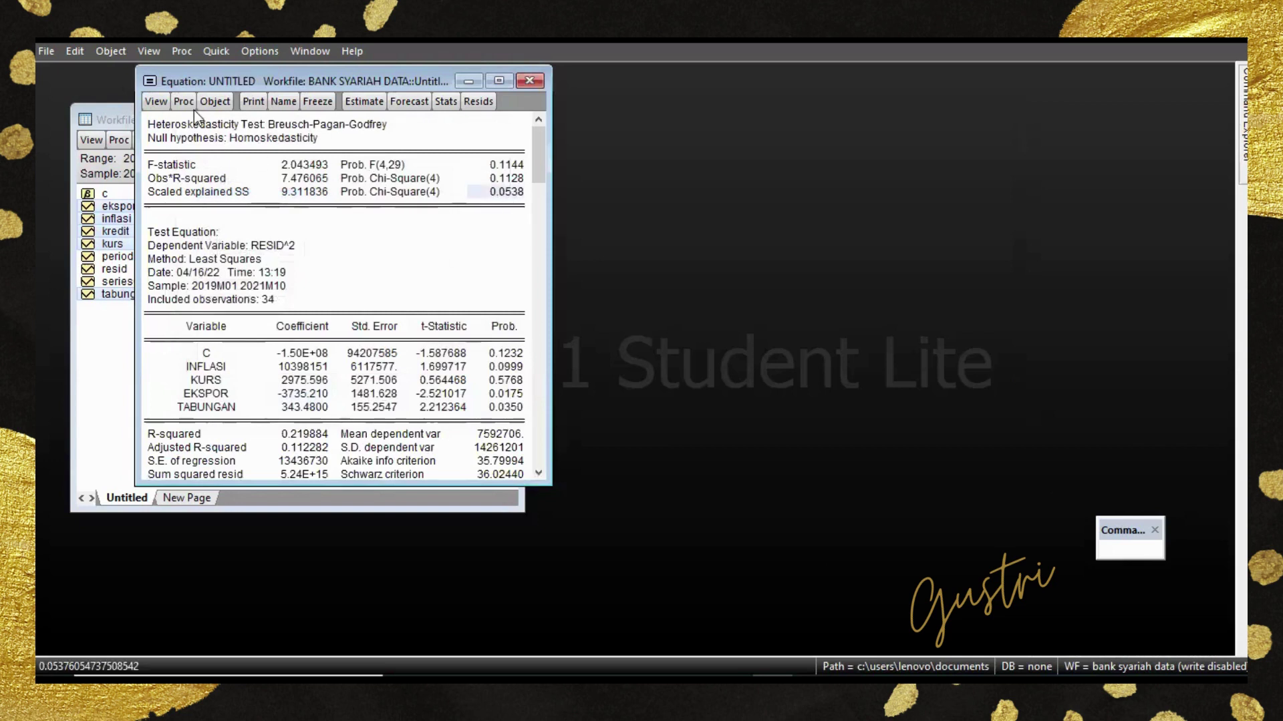
# Run the Ramsey RESET Test with 1 fitted term and check the F-statistic probability.
pyautogui.click(155, 101)
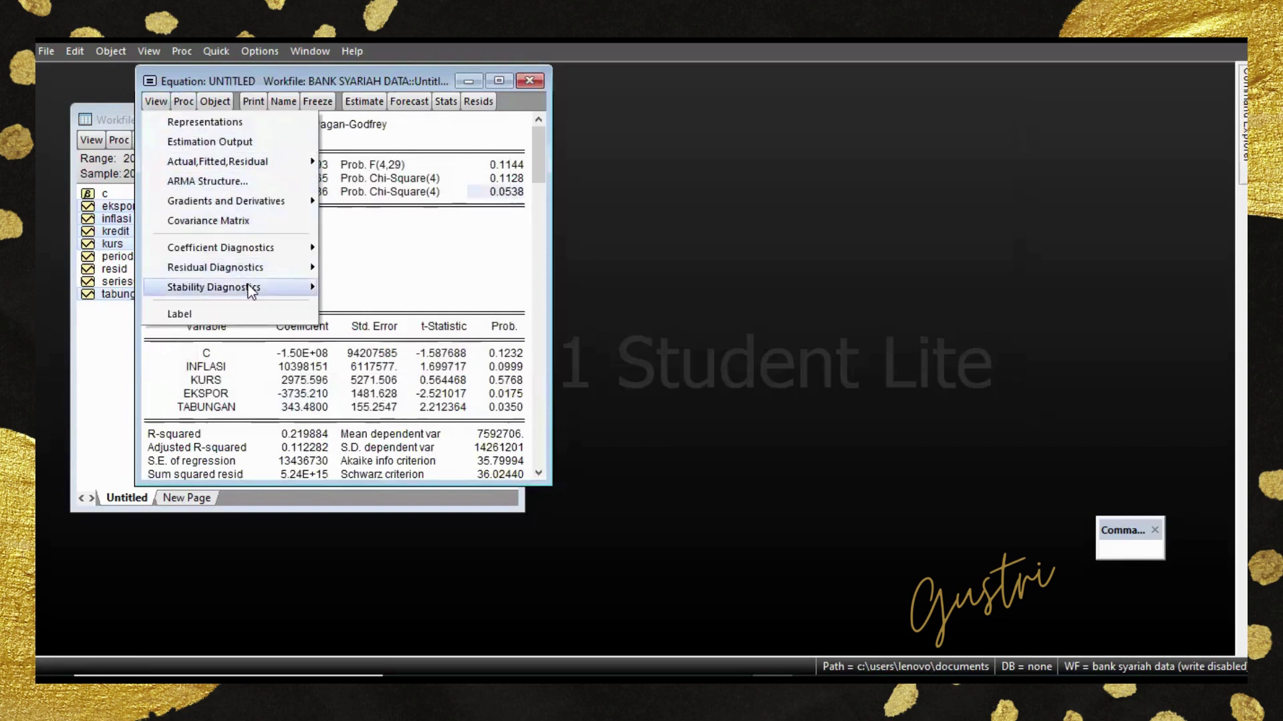
pyautogui.moveTo(258, 277)
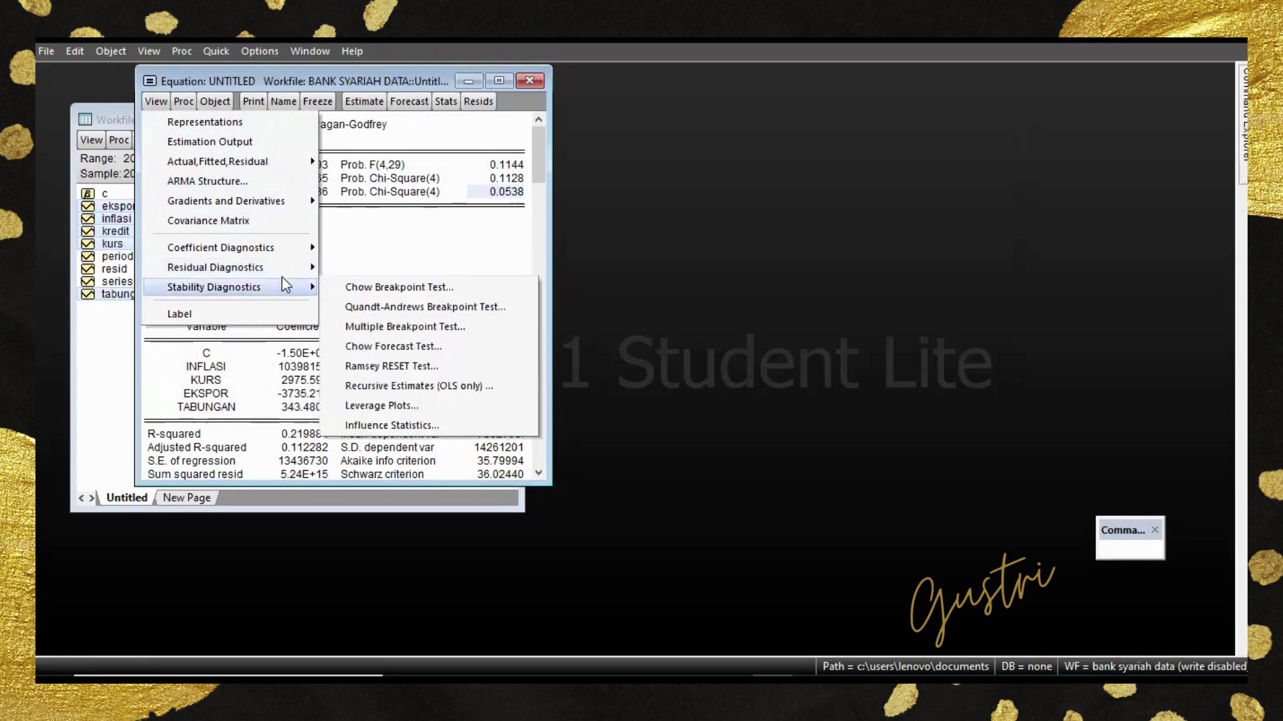
pyautogui.click(390, 366)
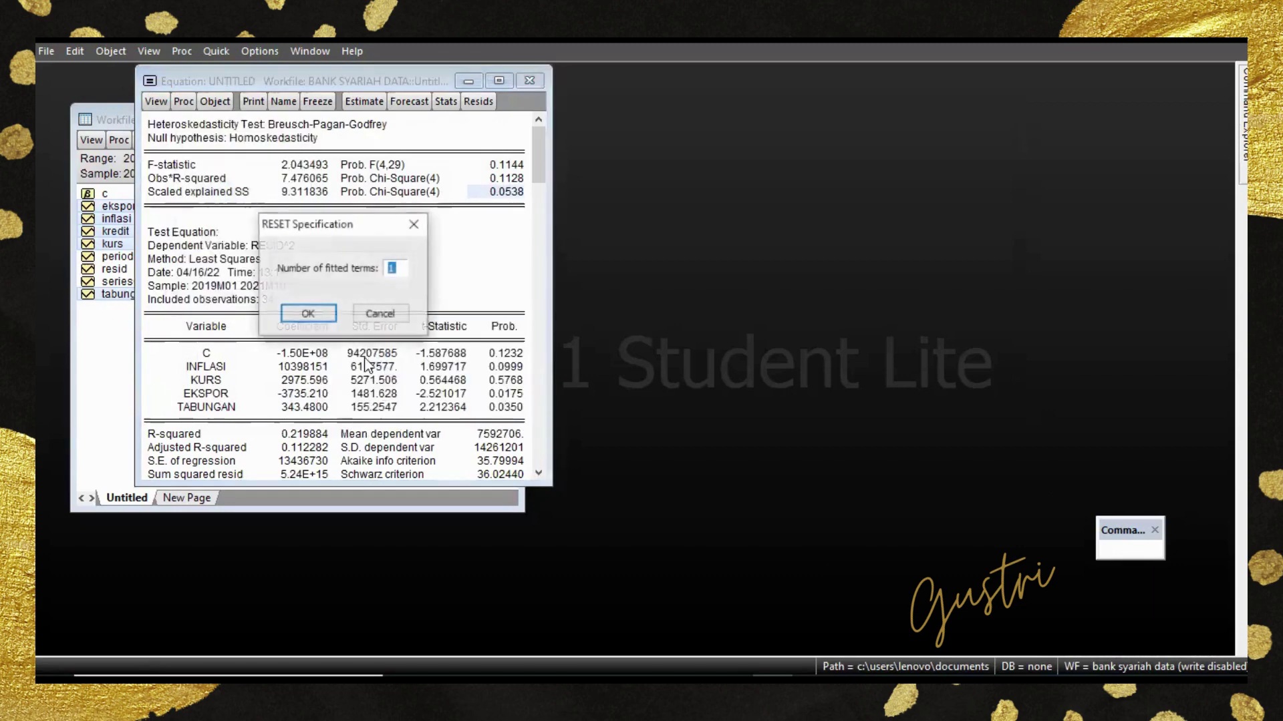
pyautogui.click(309, 314)
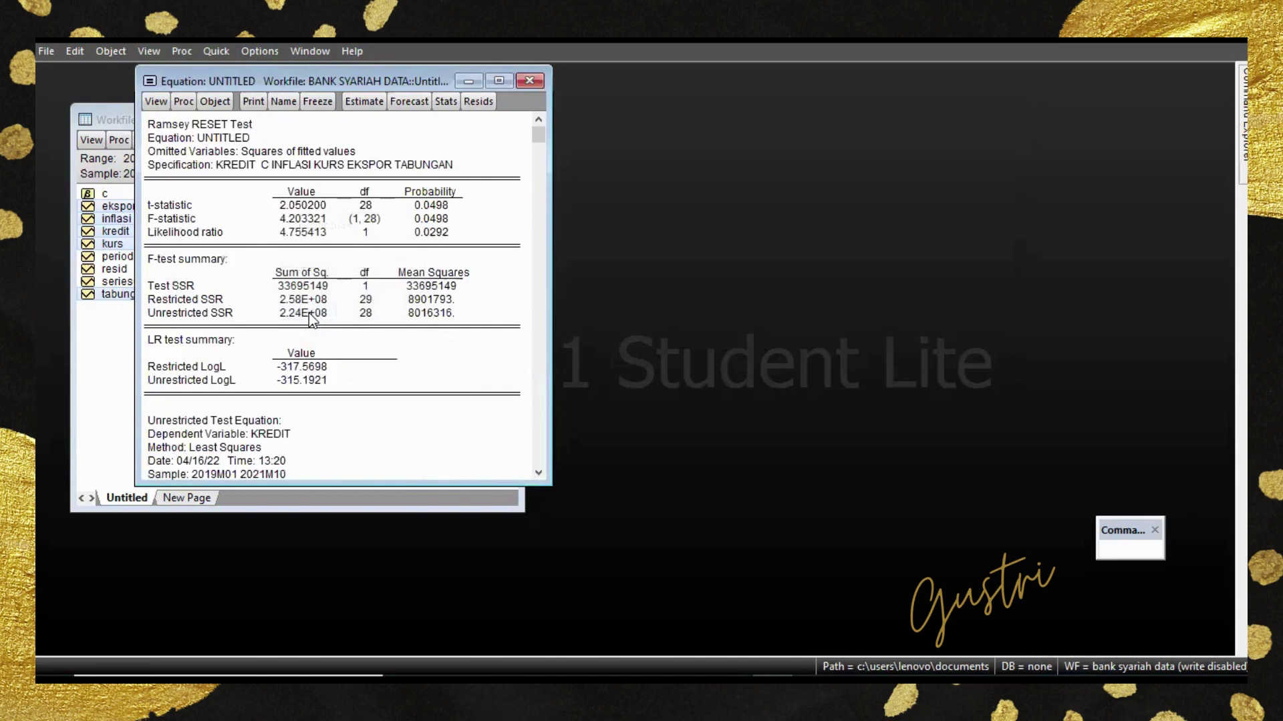
pyautogui.click(427, 219)
pyautogui.click(156, 102)
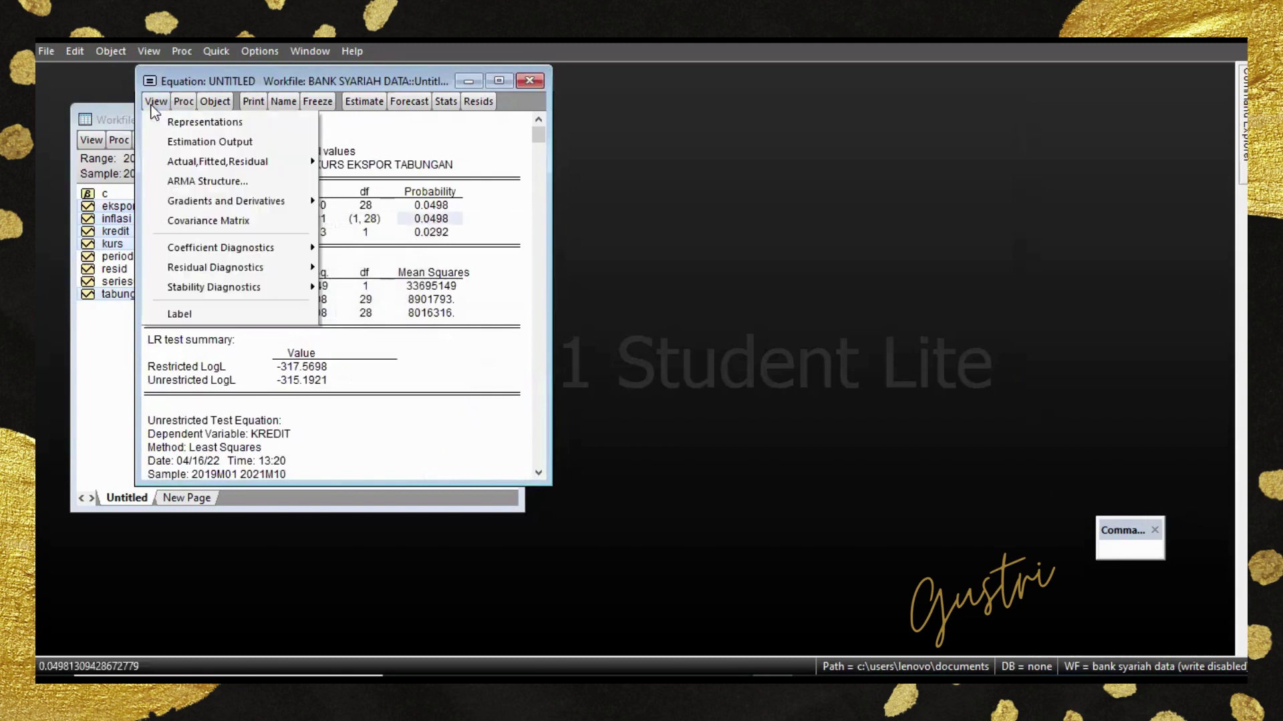
pyautogui.click(471, 141)
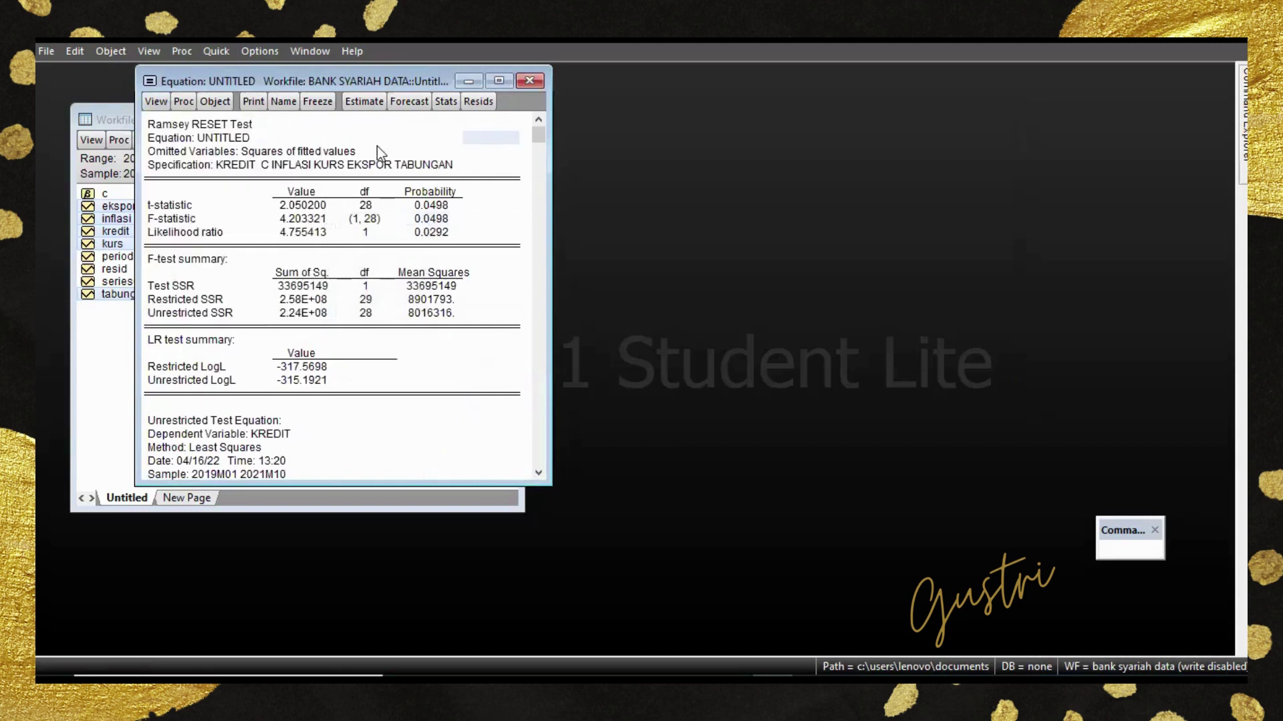
# Reopen the equation specification and change the dependent variable to LOG(kredit).
pyautogui.click(364, 101)
pyautogui.click(172, 199)
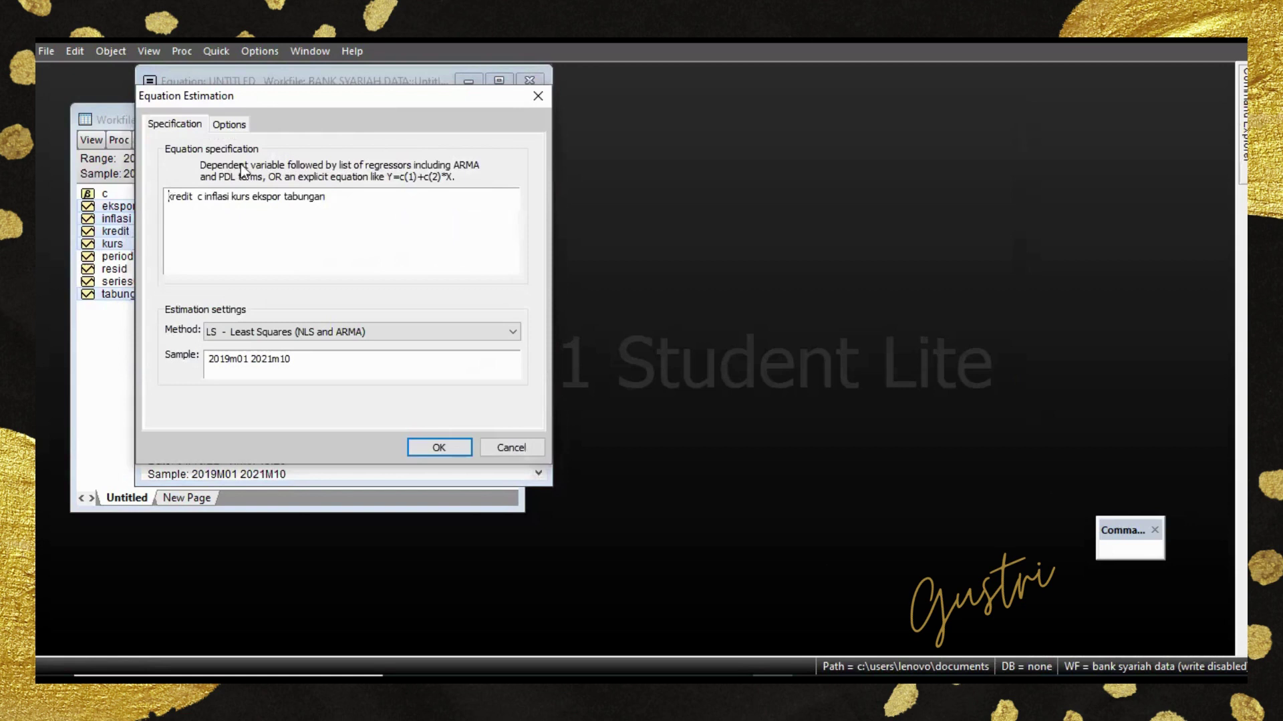
pyautogui.write('LOG(')
pyautogui.press('Right')
pyautogui.press('Right')
pyautogui.press('Right')
pyautogui.press('Right')
pyautogui.press('Right')
pyautogui.press('Right')
pyautogui.write(')')
# Change the regressors to LOG(inflasi), LOG(kurs), LOG(ekspor) and LOG(tabungan), and estimate the equation by least squares.
pyautogui.press('Right')
pyautogui.press('Right')
pyautogui.write('LOG(inflasi')
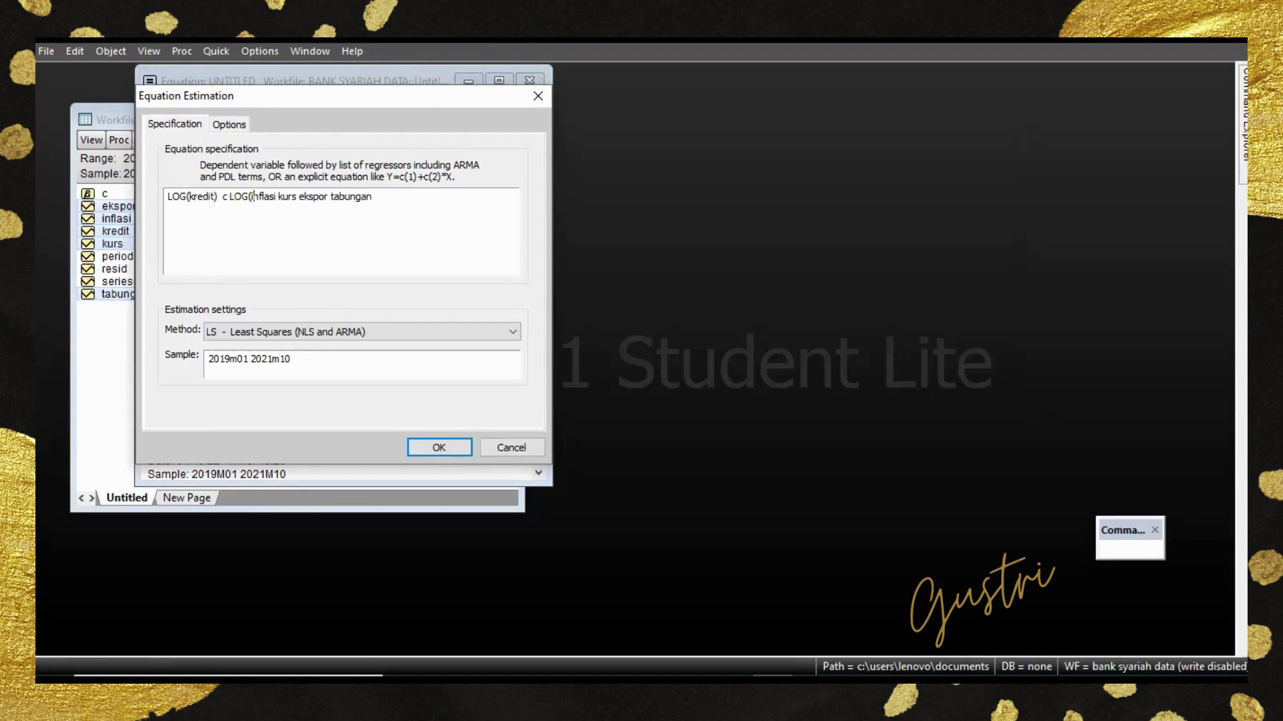
pyautogui.write(') LOG(kurs) LOG(ekspor')
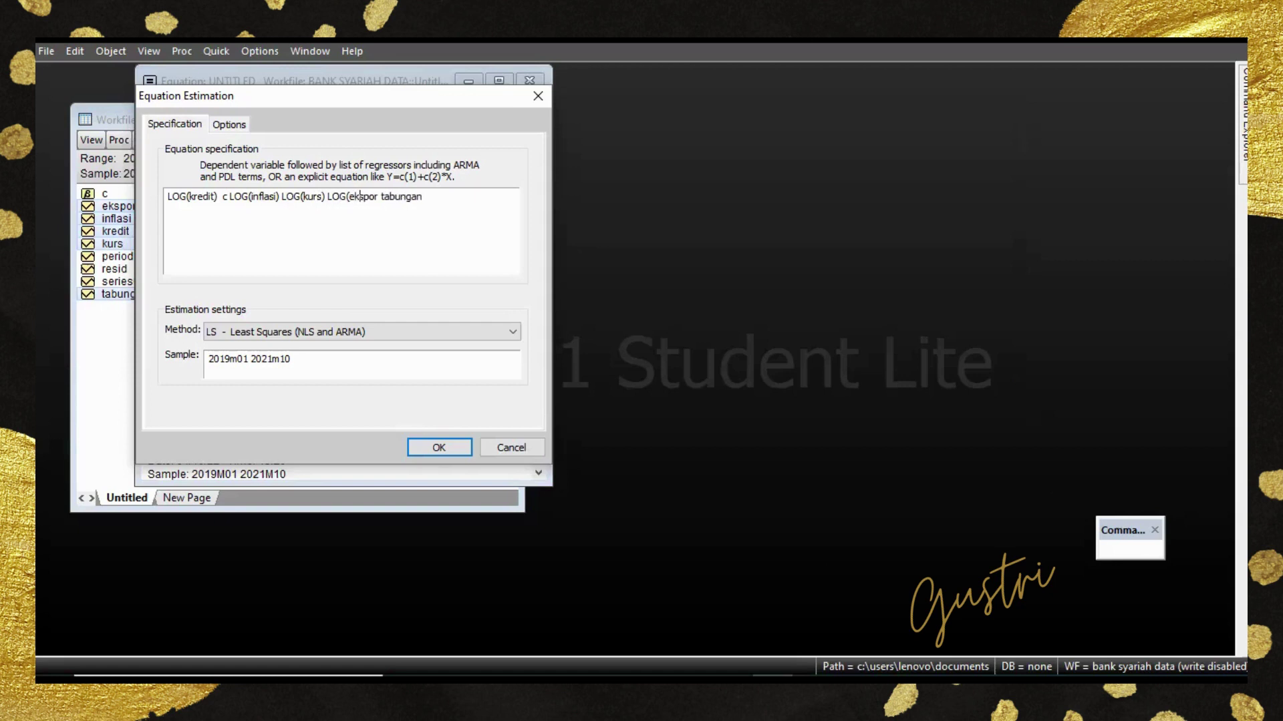
pyautogui.write(') LOG')
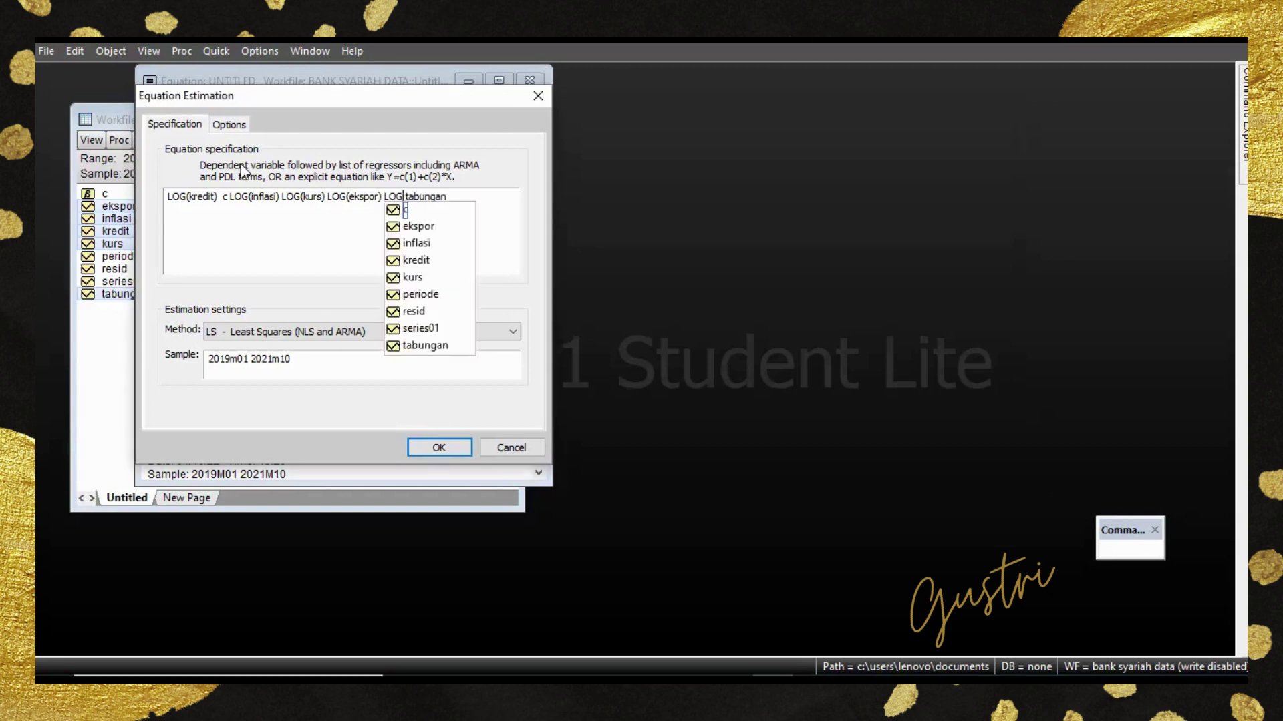
pyautogui.press('Delete')
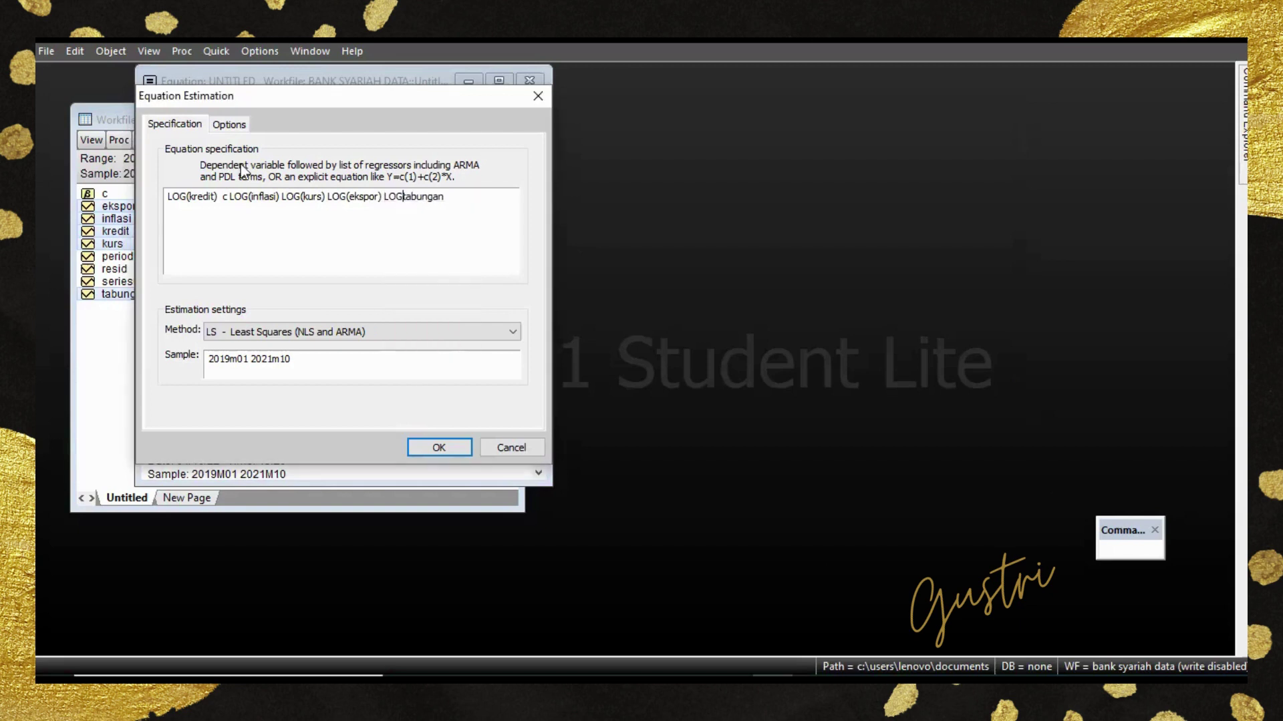
pyautogui.write('(kurs)')
pyautogui.click(458, 448)
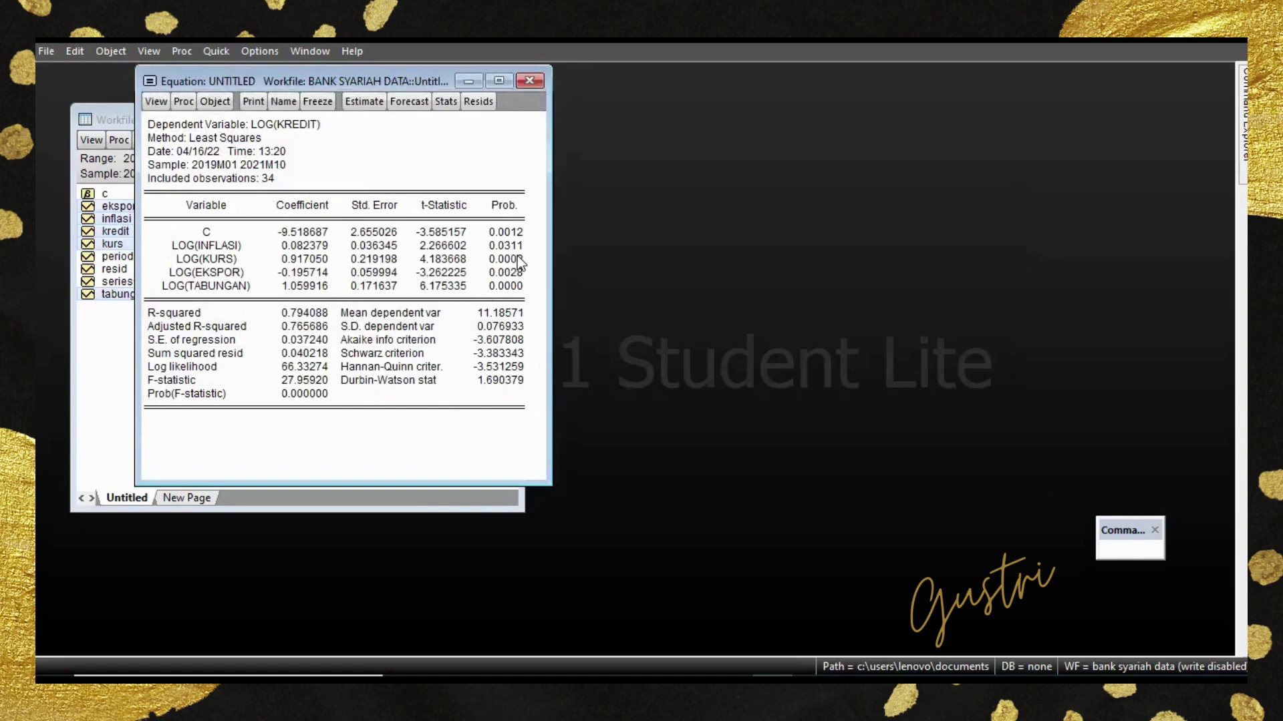
# Check the probabilities of the four log regressors, the Prob(F-statistic) and the adjusted R-squared of the log equation.
pyautogui.moveTo(509, 252); pyautogui.dragTo(515, 286)
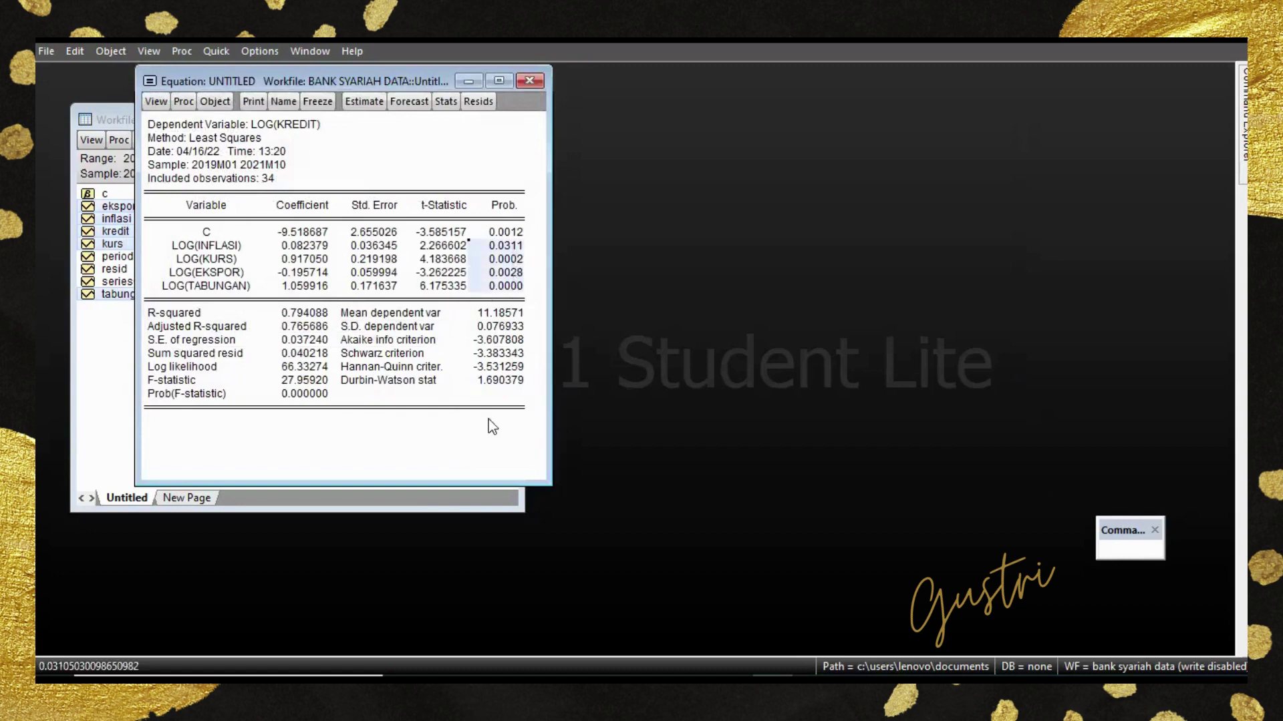
pyautogui.click(310, 393)
pyautogui.click(322, 327)
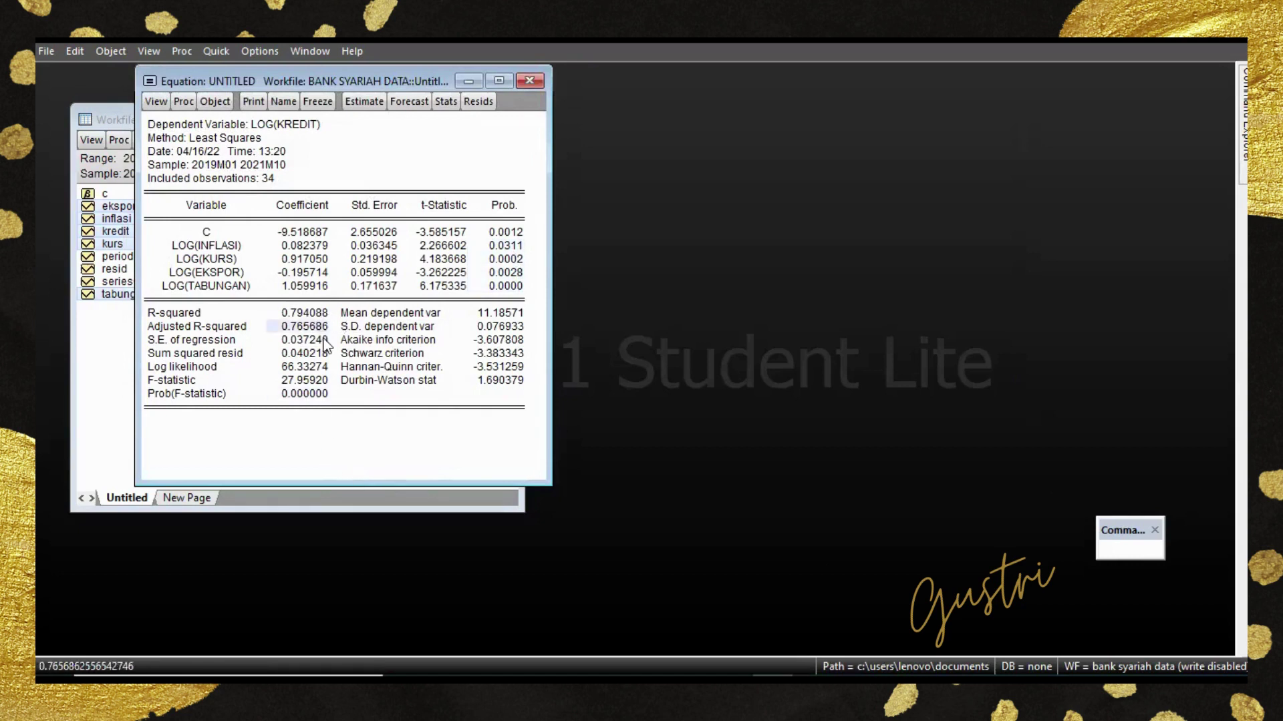
# Display the Variance Inflation Factors of the log equation to test for multicollinearity.
pyautogui.click(157, 102)
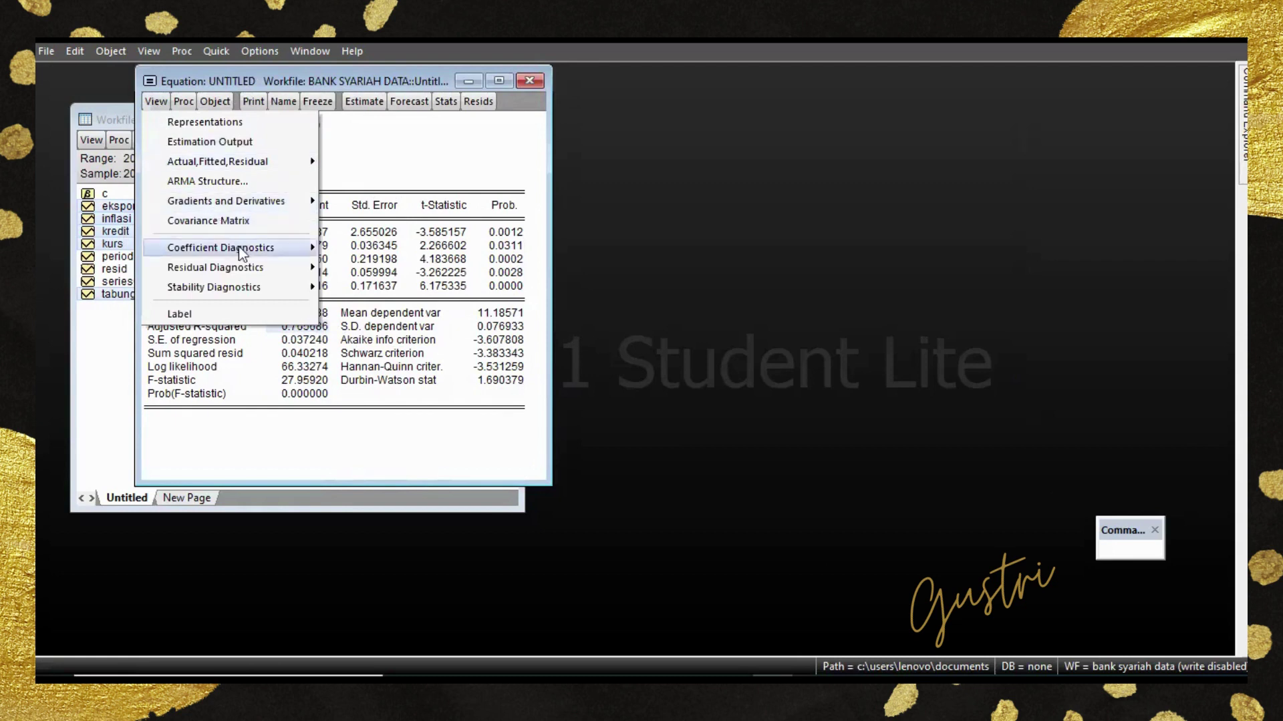
pyautogui.moveTo(254, 249)
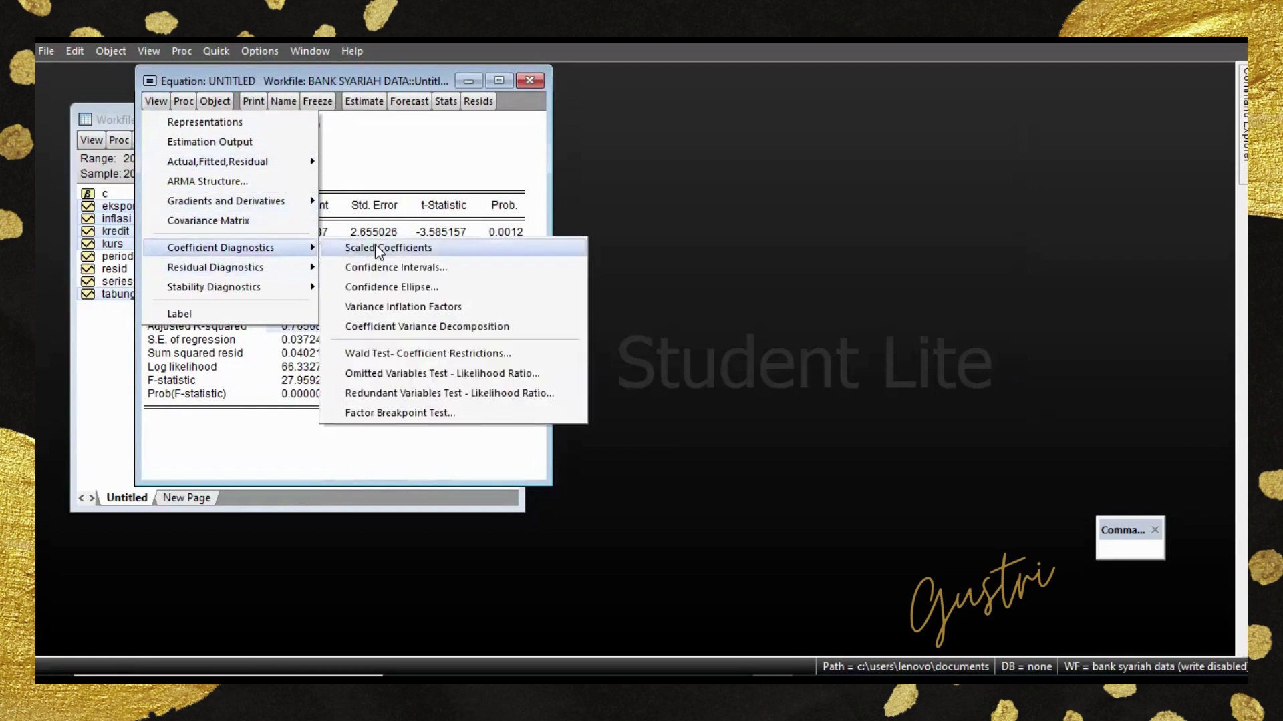
pyautogui.click(420, 307)
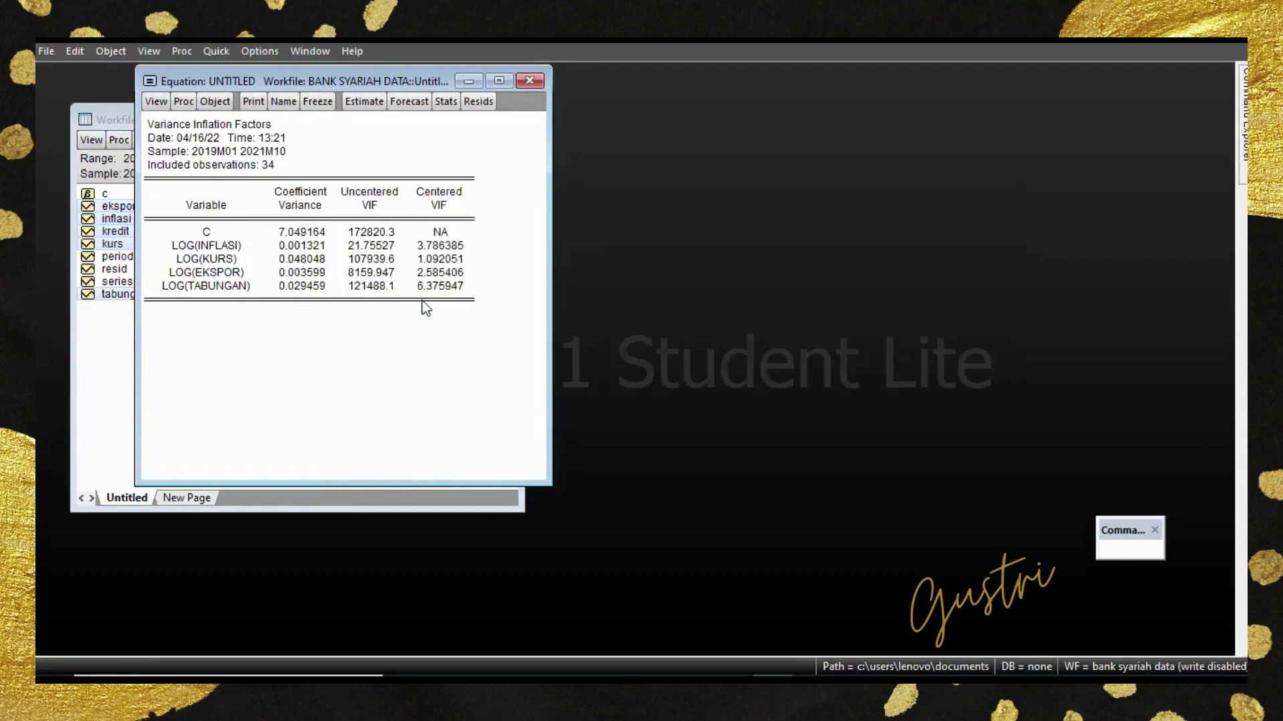